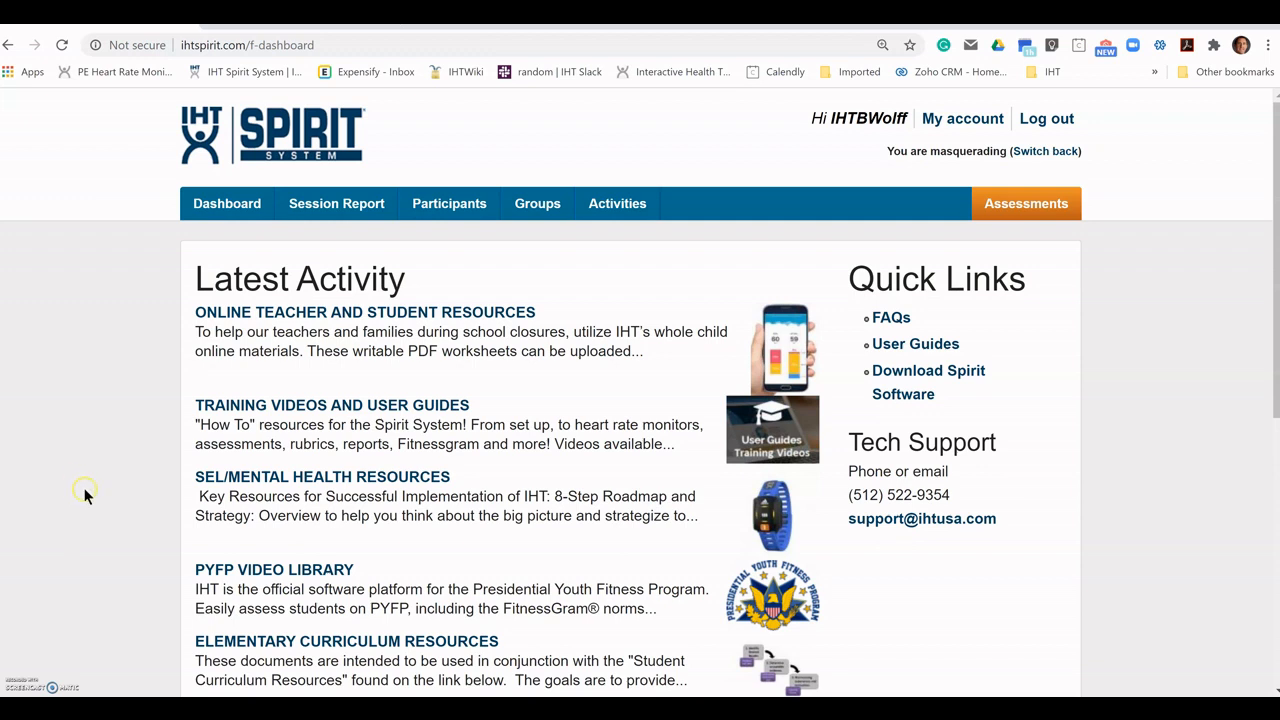
Open the participant list of the SEL Student Group A group
{"action": "left_click", "coordinate": [538, 206]}
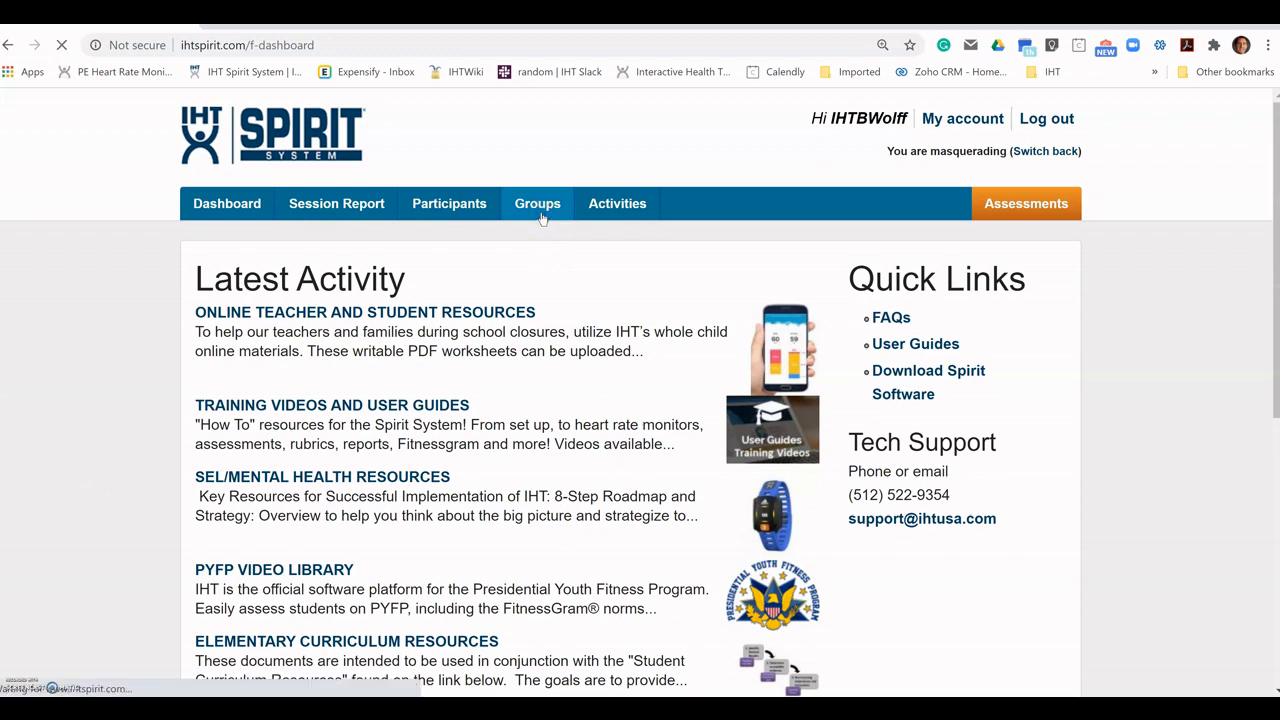
{"action": "scroll", "coordinate": [422, 377], "scroll_direction": "down", "scroll_amount": 1}
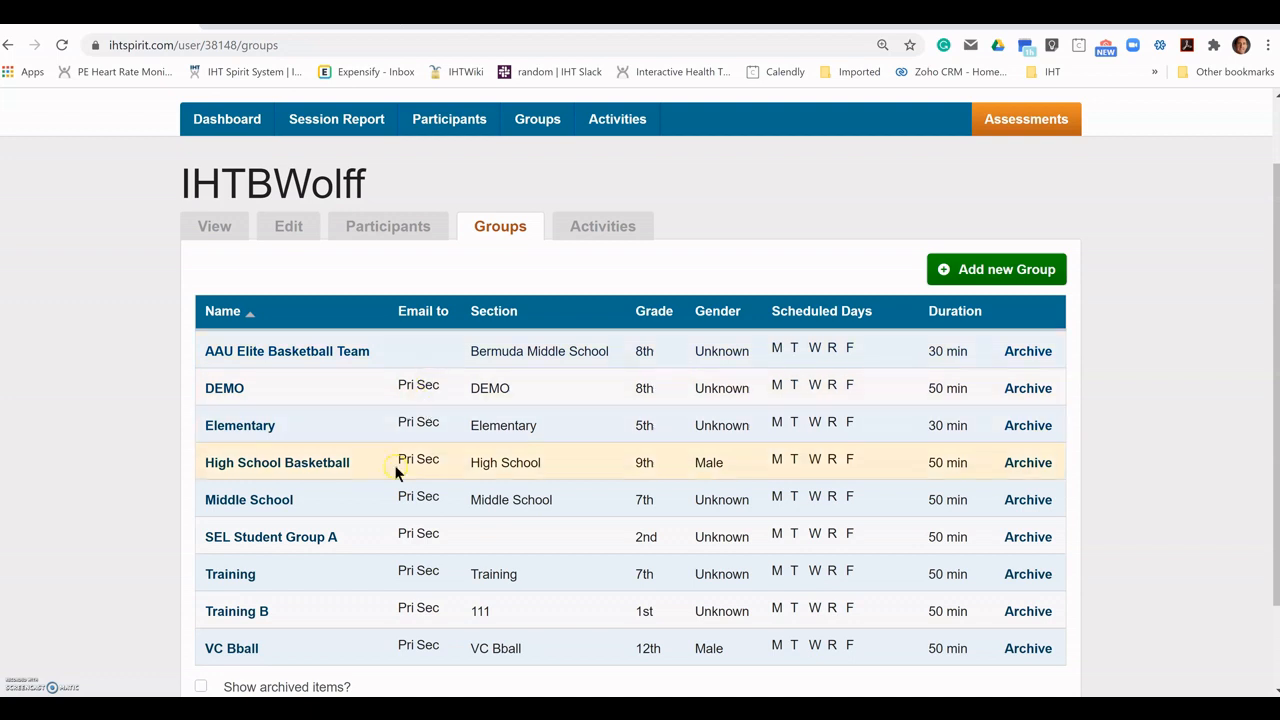
{"action": "left_click", "coordinate": [272, 540]}
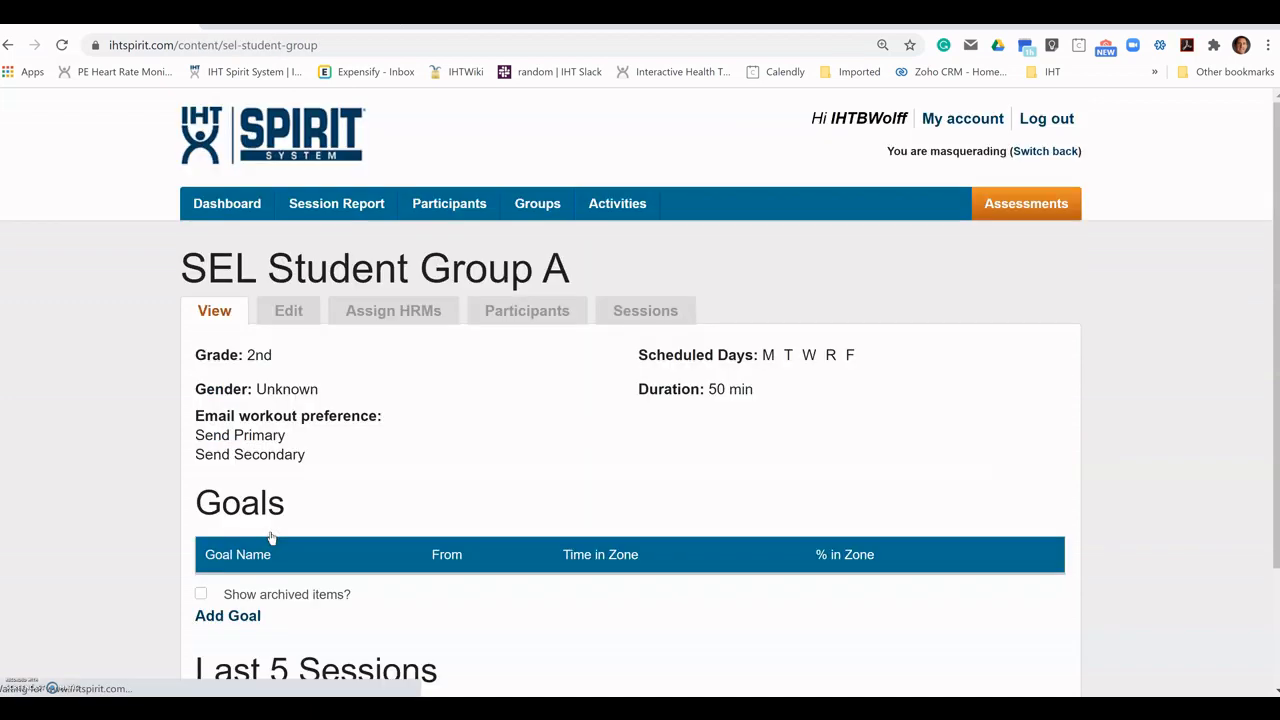
{"action": "scroll", "coordinate": [460, 379], "scroll_direction": "down", "scroll_amount": 1}
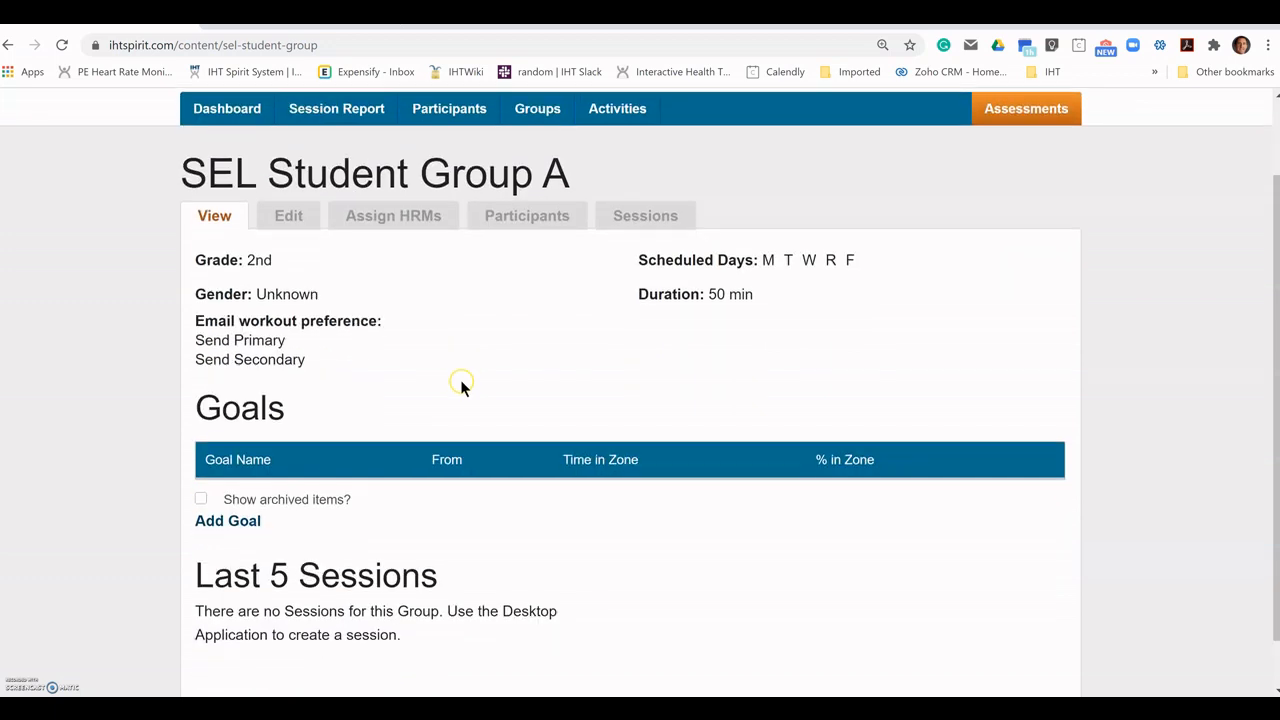
{"action": "scroll", "coordinate": [460, 383], "scroll_direction": "down", "scroll_amount": 1}
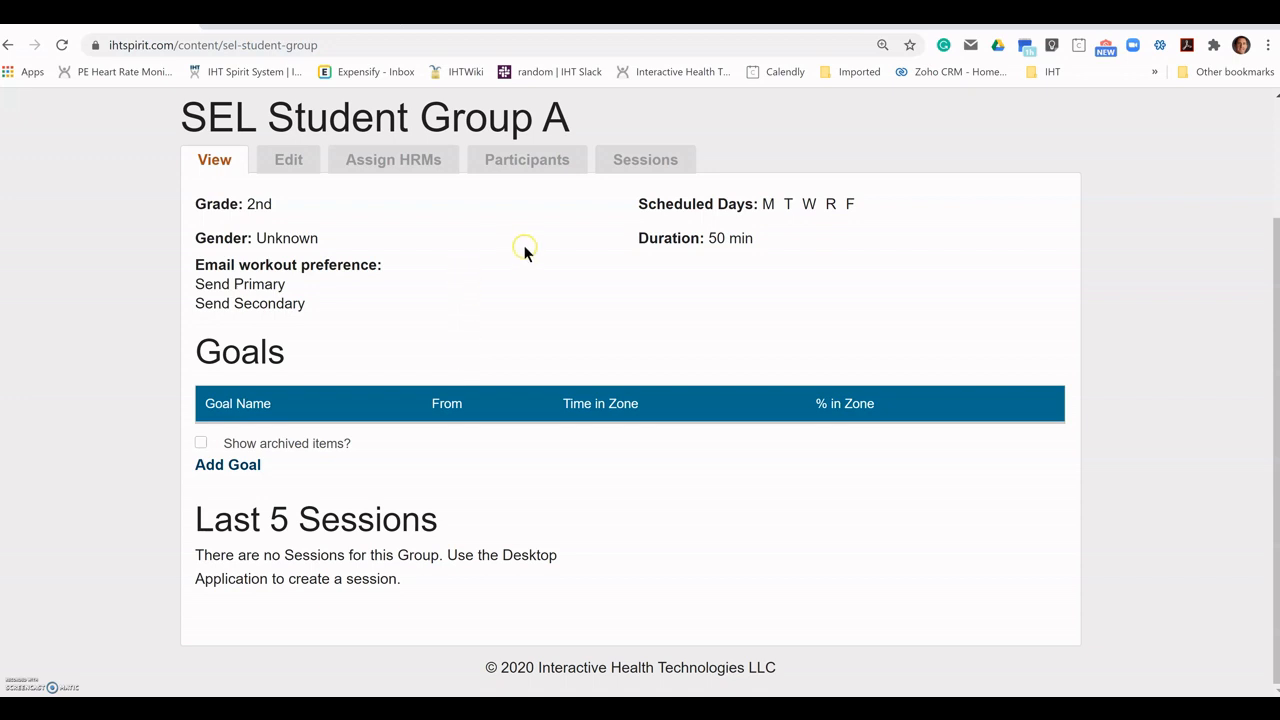
{"action": "left_click", "coordinate": [515, 167]}
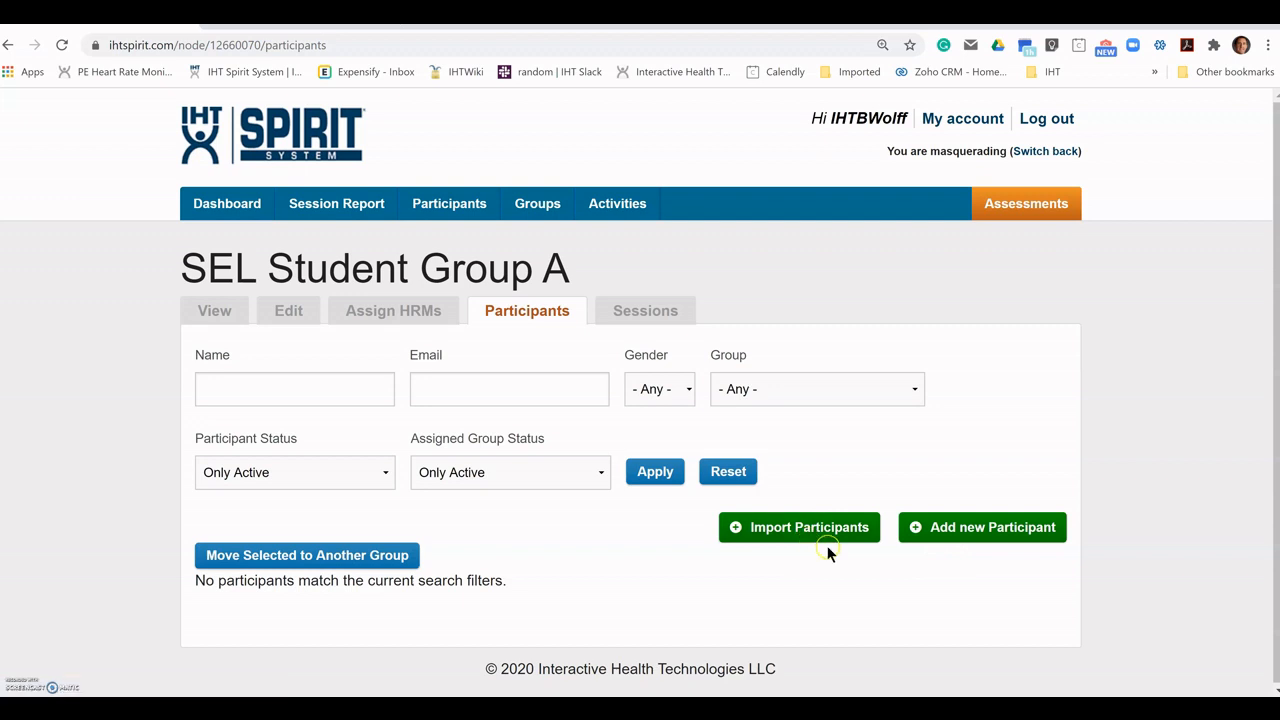
Open the form for adding a new participant to the group, leaving the Student ID blank
{"action": "left_click", "coordinate": [928, 548]}
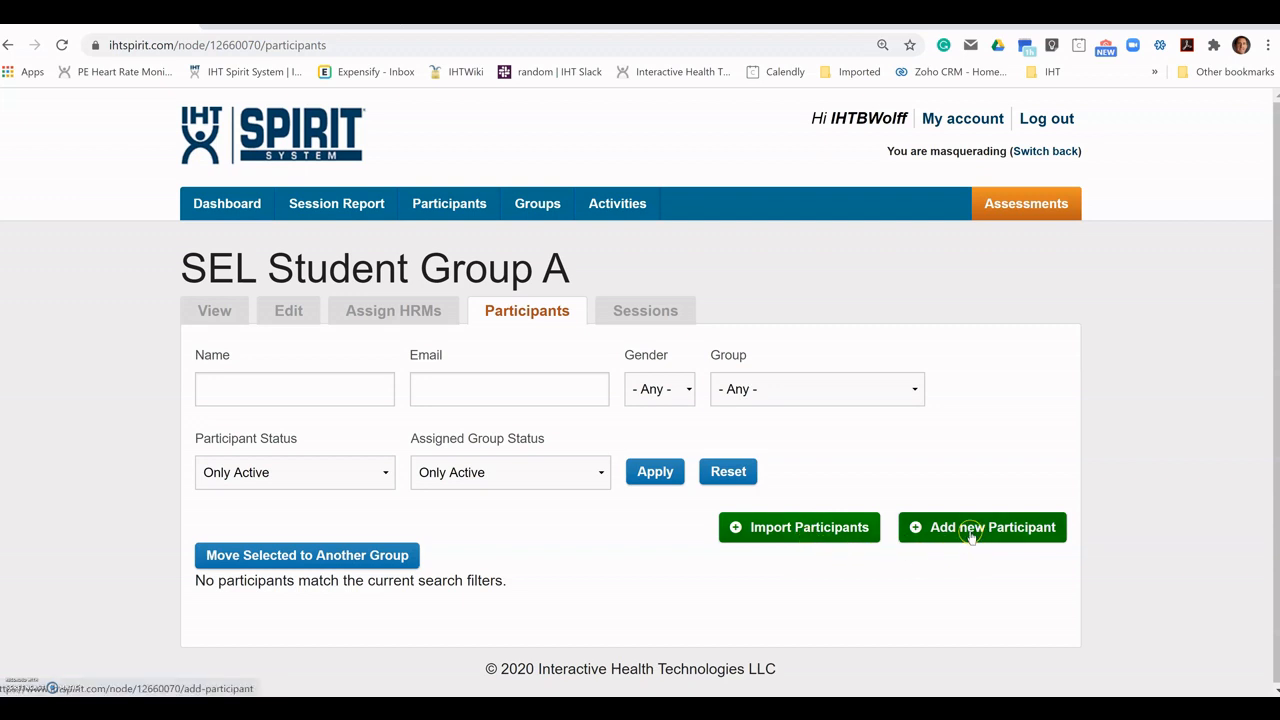
{"action": "left_click", "coordinate": [970, 537]}
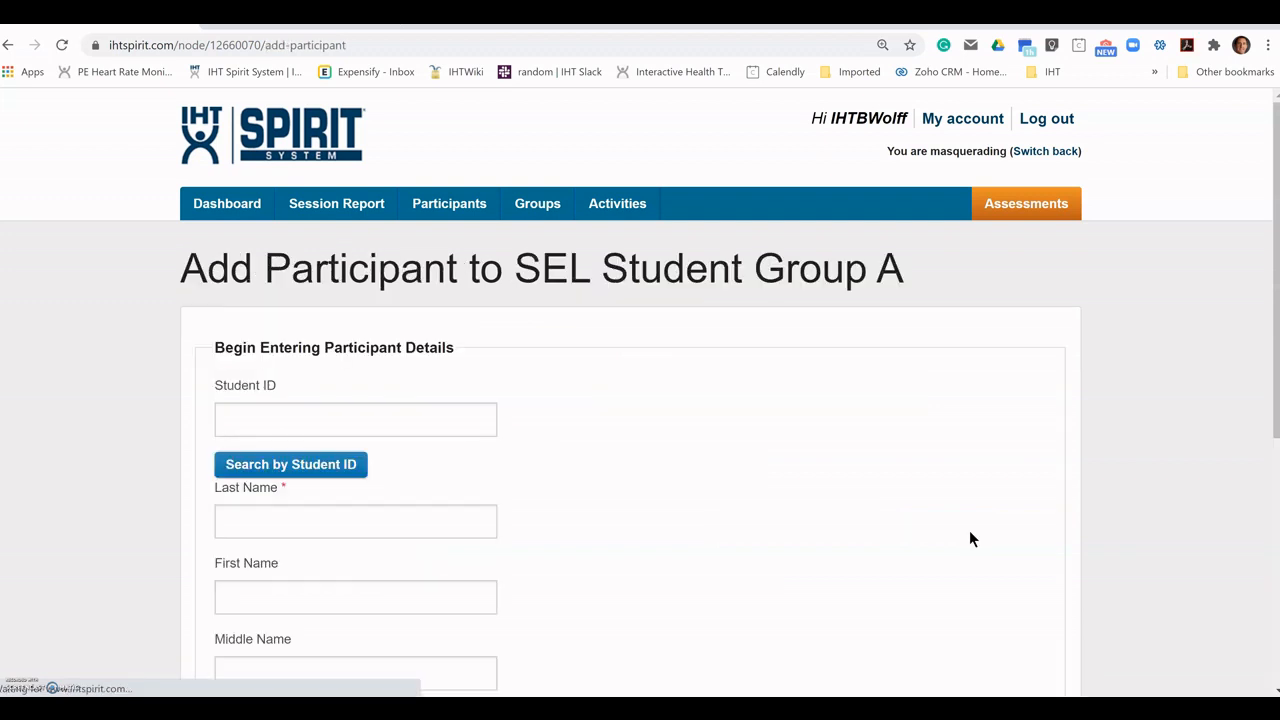
{"action": "scroll", "coordinate": [522, 470], "scroll_direction": "down", "scroll_amount": 3}
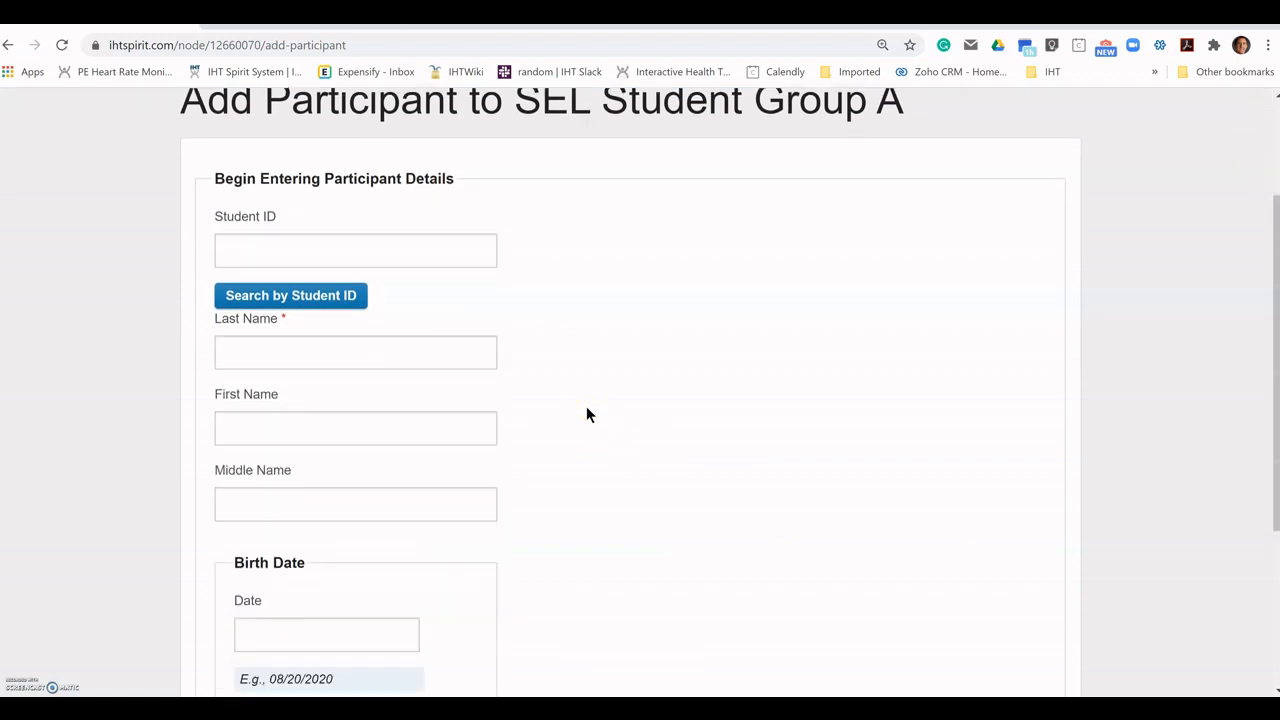
{"action": "left_click", "coordinate": [365, 247]}
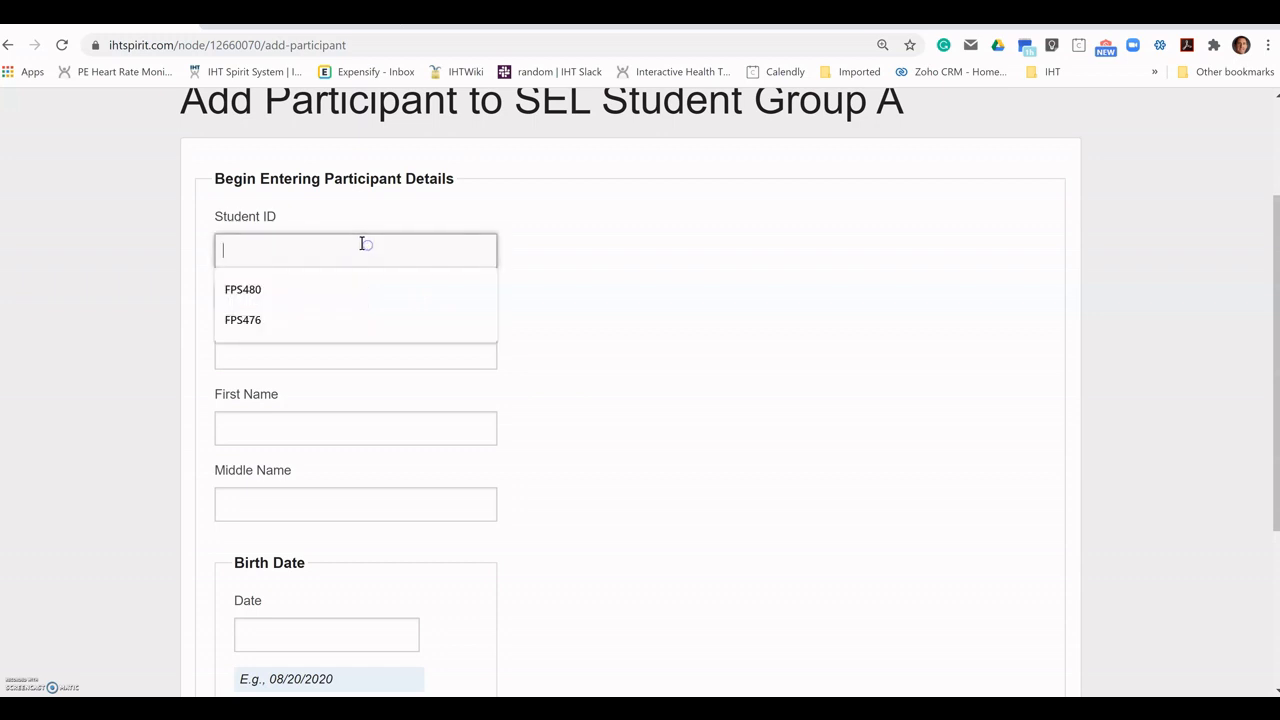
{"action": "left_click", "coordinate": [549, 261]}
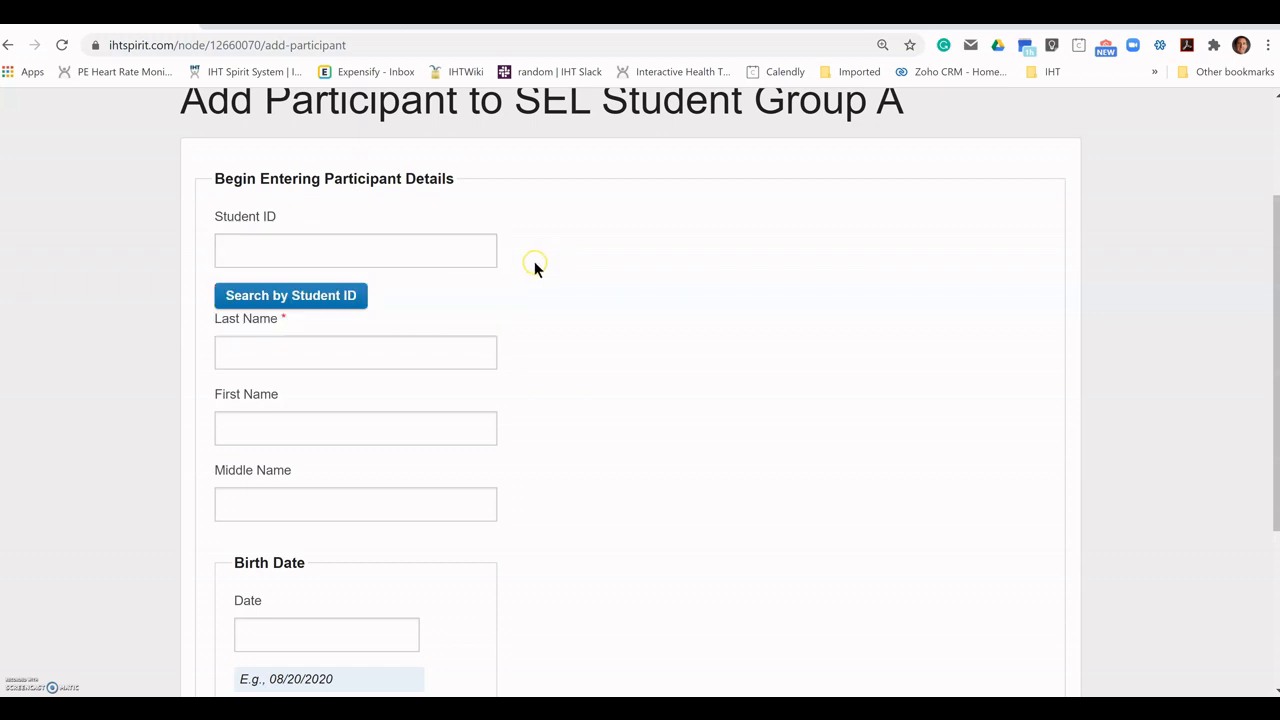
{"action": "left_click", "coordinate": [396, 288]}
Enter the new participant's last name and first name
{"action": "left_click", "coordinate": [339, 357]}
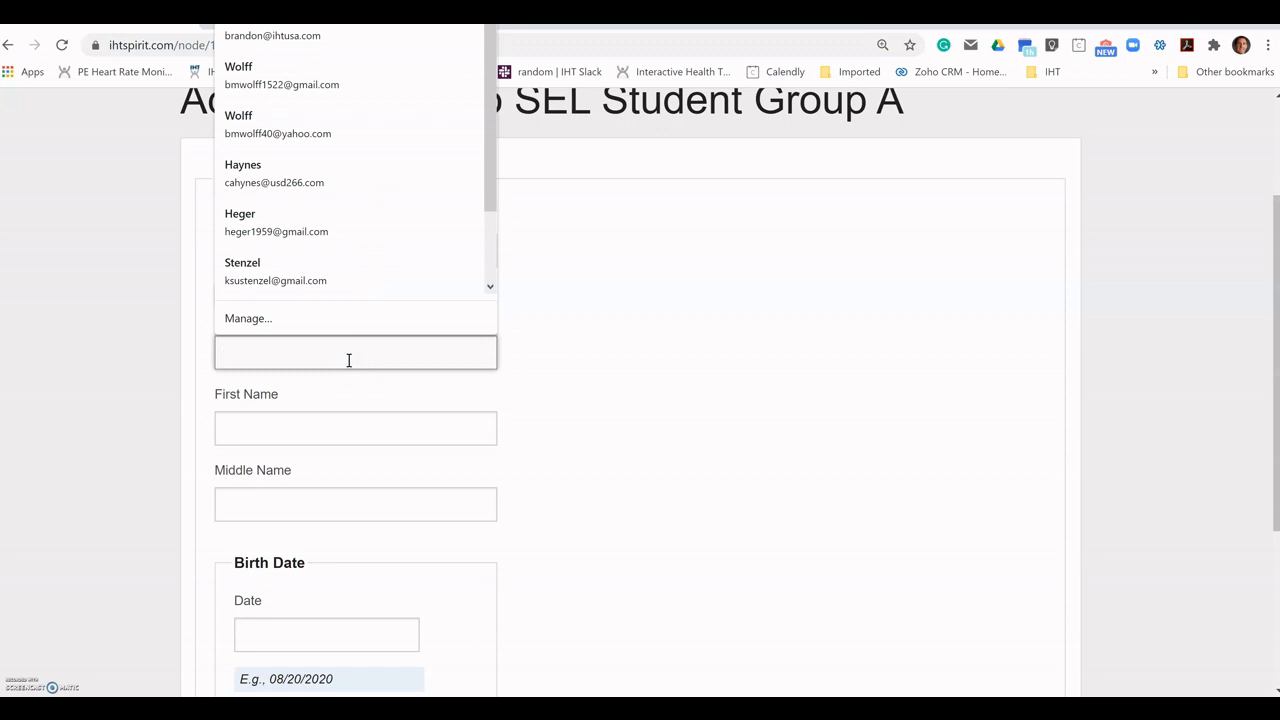
{"action": "type", "text": "Dow"}
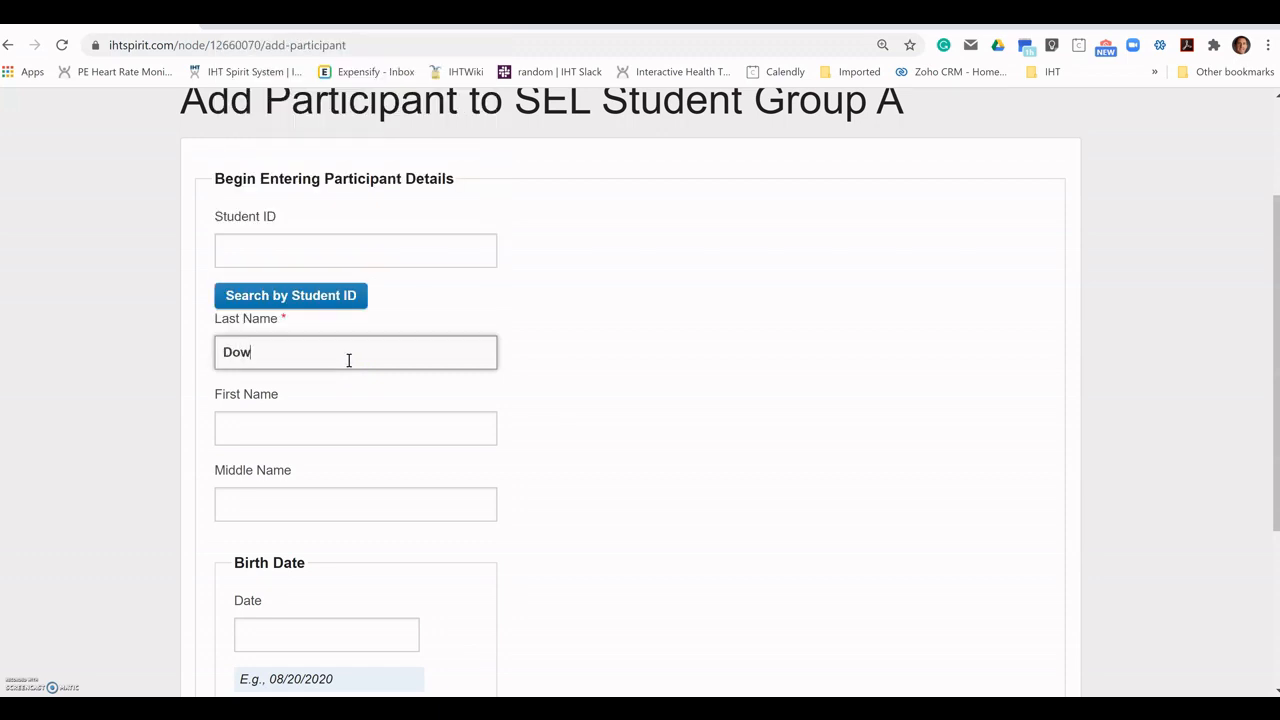
{"action": "key", "text": "Tab"}
{"action": "type", "text": "John"}
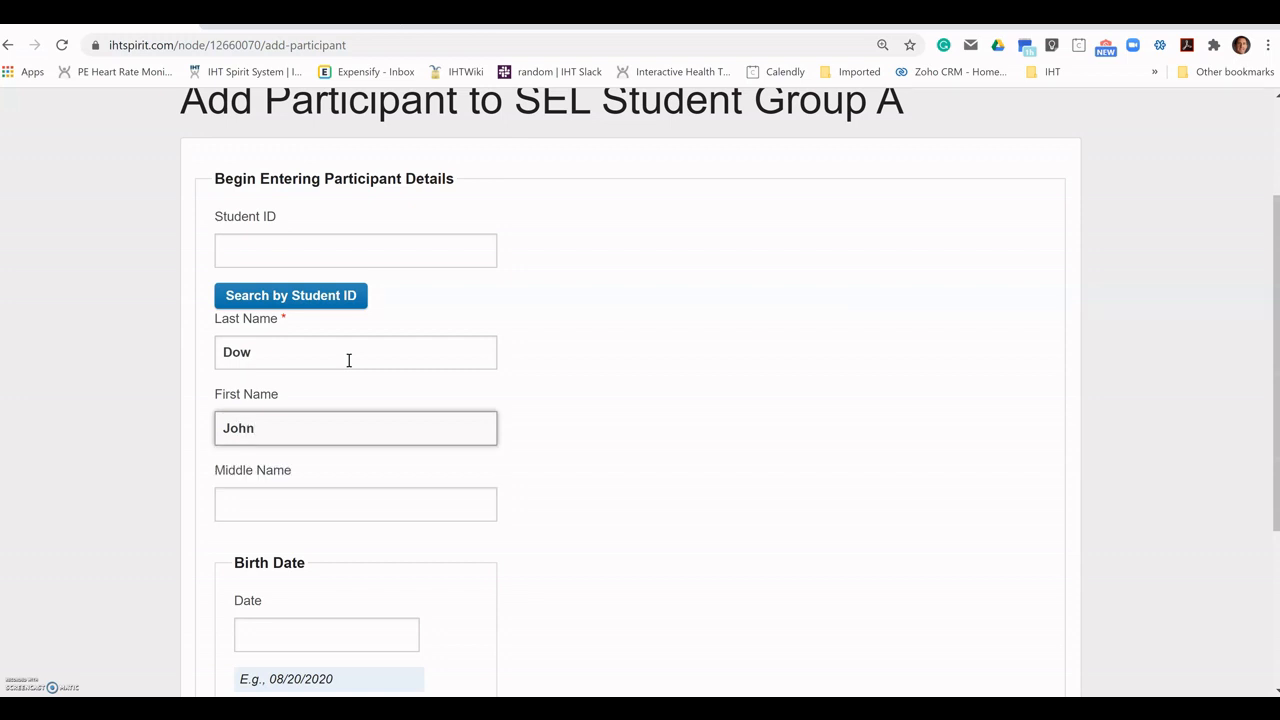
{"action": "left_click", "coordinate": [640, 460]}
Fill in the participant's birth date using one of the previously entered dates
{"action": "scroll", "coordinate": [641, 458], "scroll_direction": "down", "scroll_amount": 1}
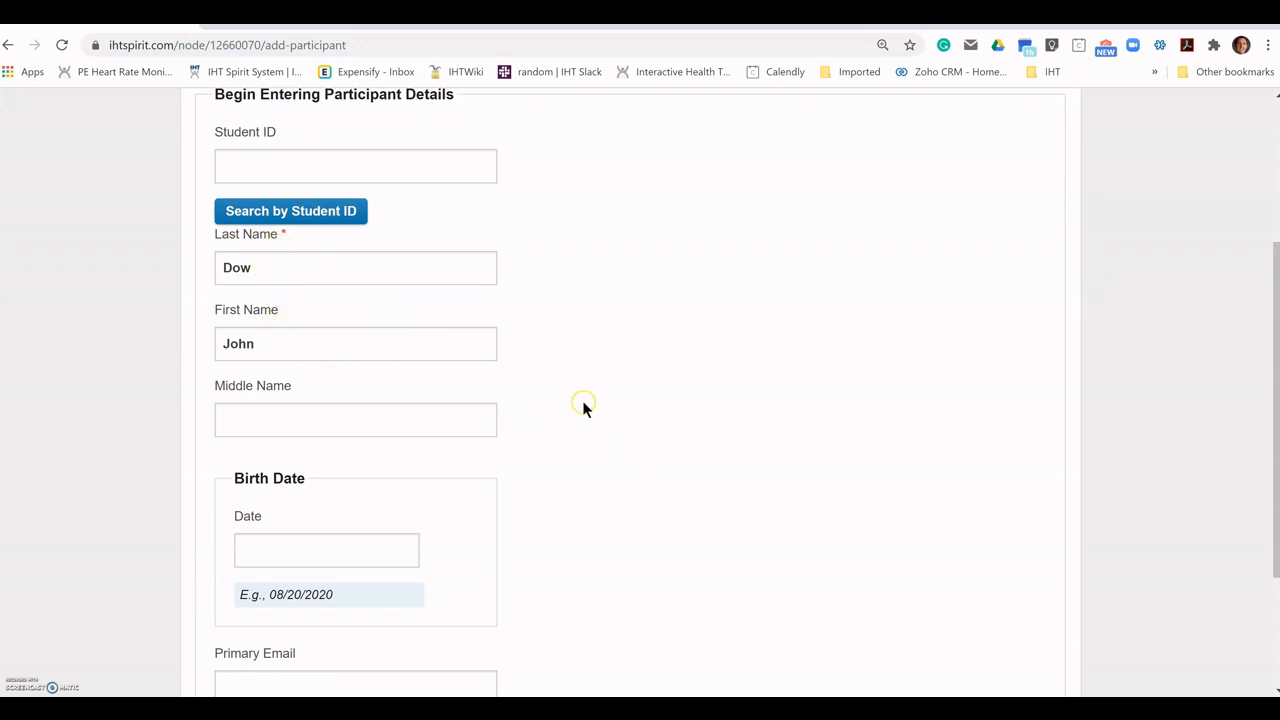
{"action": "scroll", "coordinate": [582, 400], "scroll_direction": "down", "scroll_amount": 1}
{"action": "left_click", "coordinate": [359, 461]}
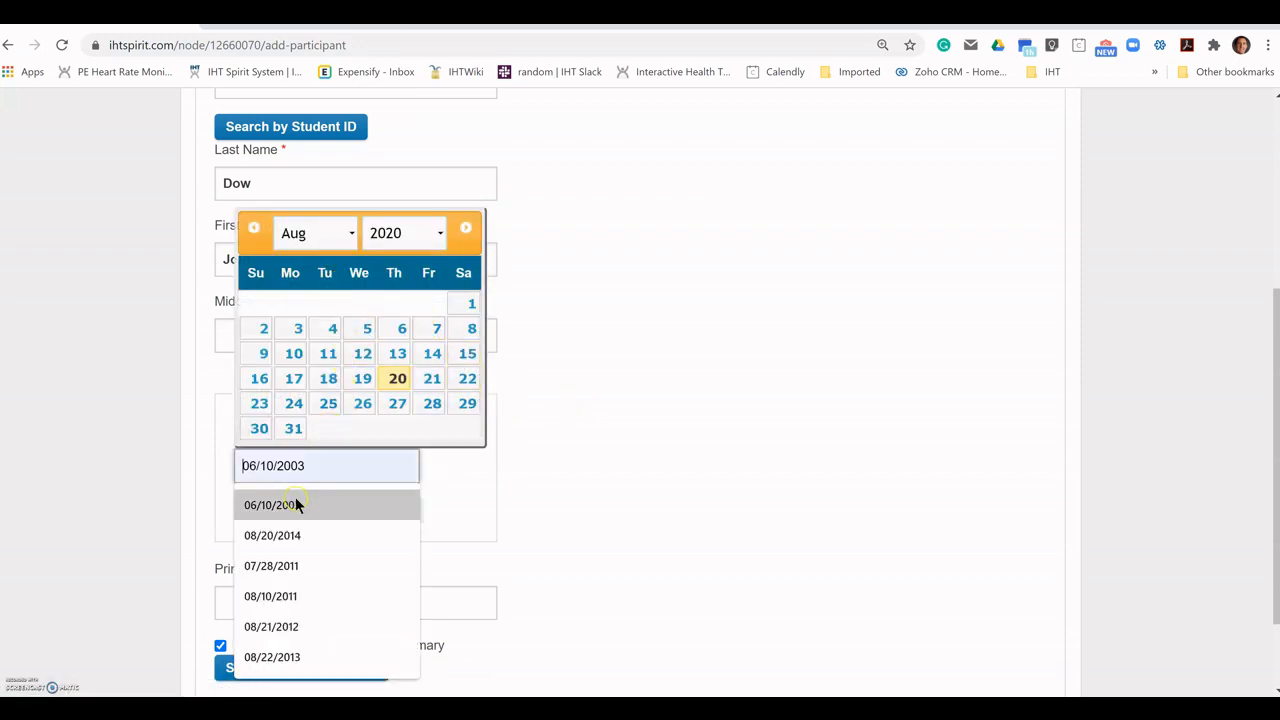
{"action": "left_click", "coordinate": [289, 627]}
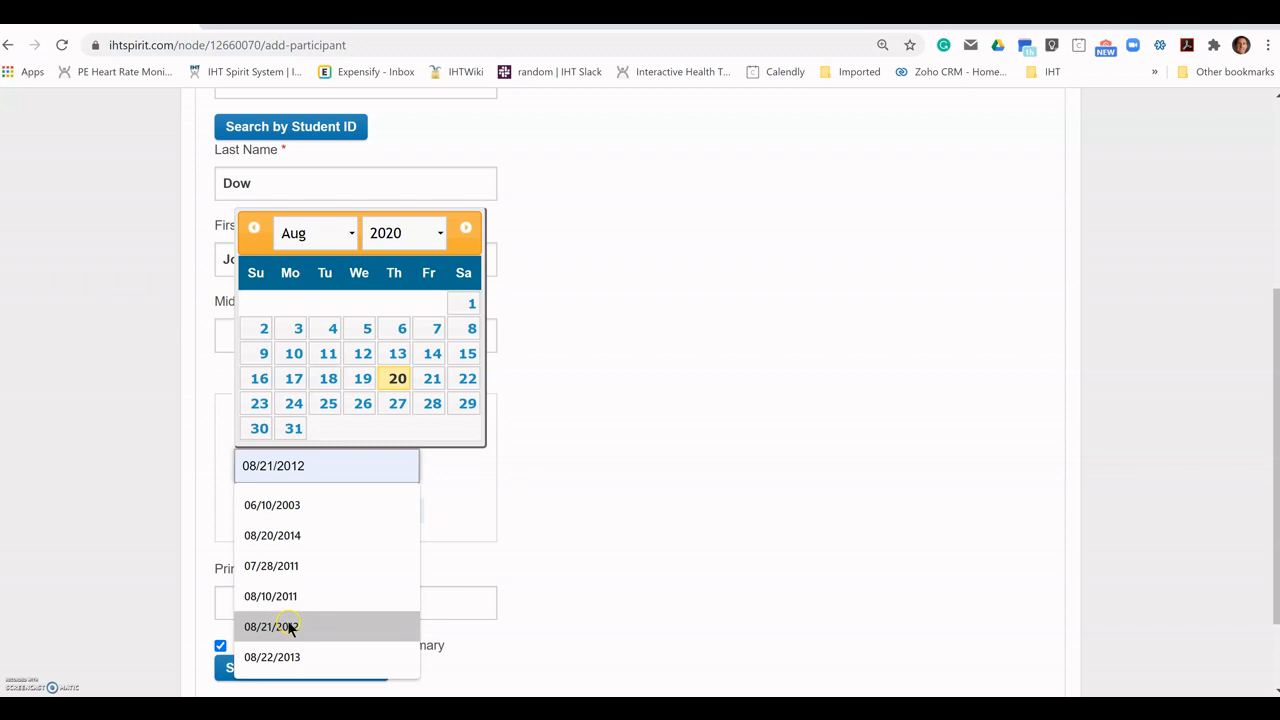
{"action": "left_click", "coordinate": [590, 477]}
{"action": "scroll", "coordinate": [589, 480], "scroll_direction": "down", "scroll_amount": 1}
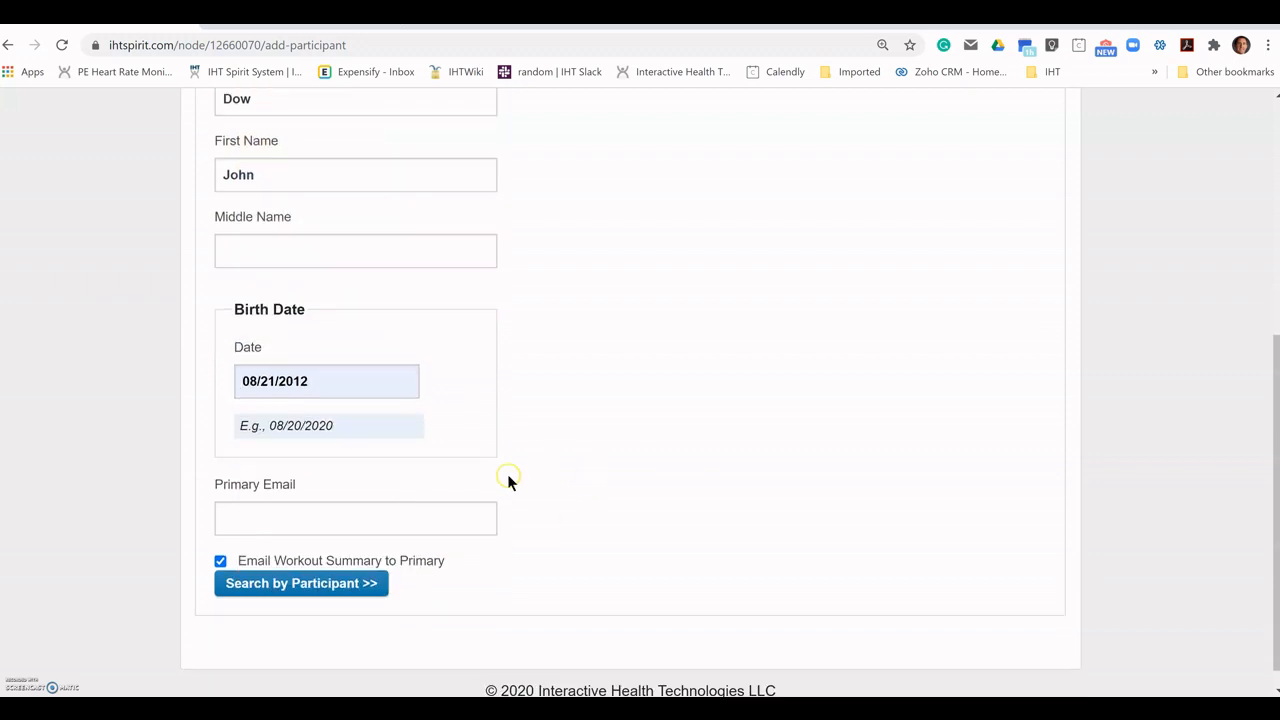
Leave the primary email empty and search by participant to bring up the remaining detail fields
{"action": "left_click", "coordinate": [377, 522]}
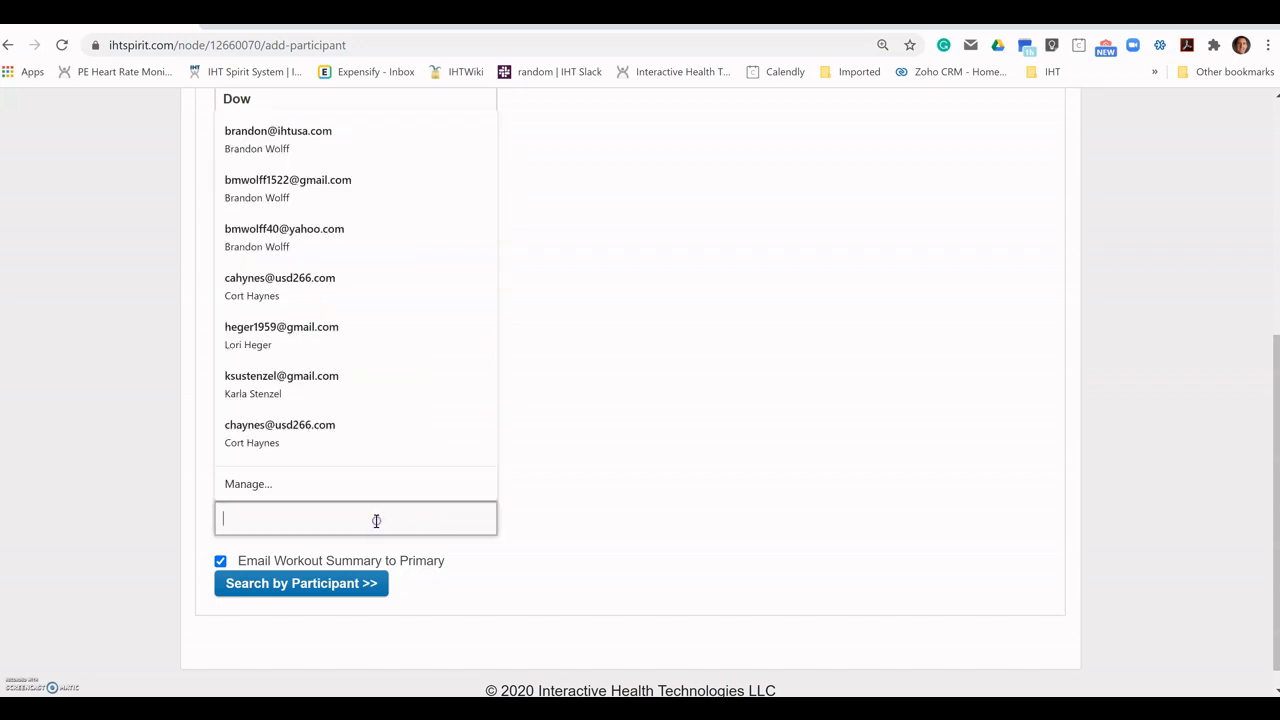
{"action": "left_click", "coordinate": [565, 492]}
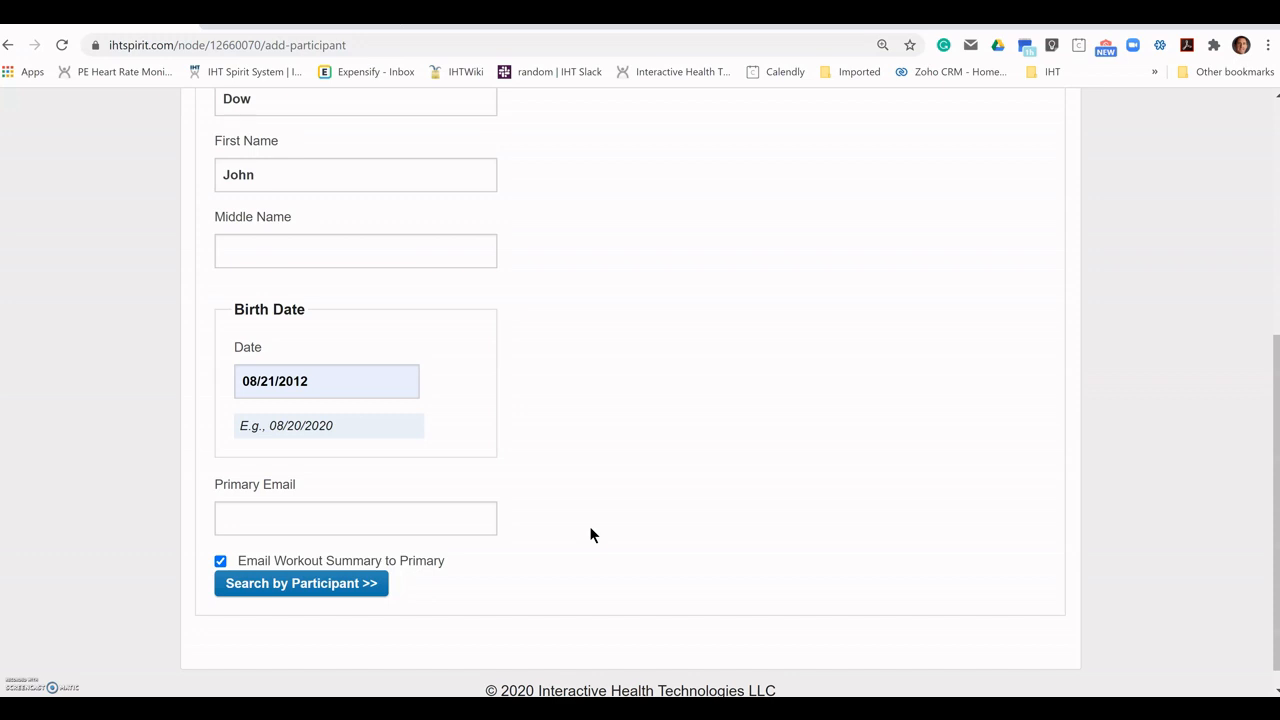
{"action": "left_click", "coordinate": [531, 558]}
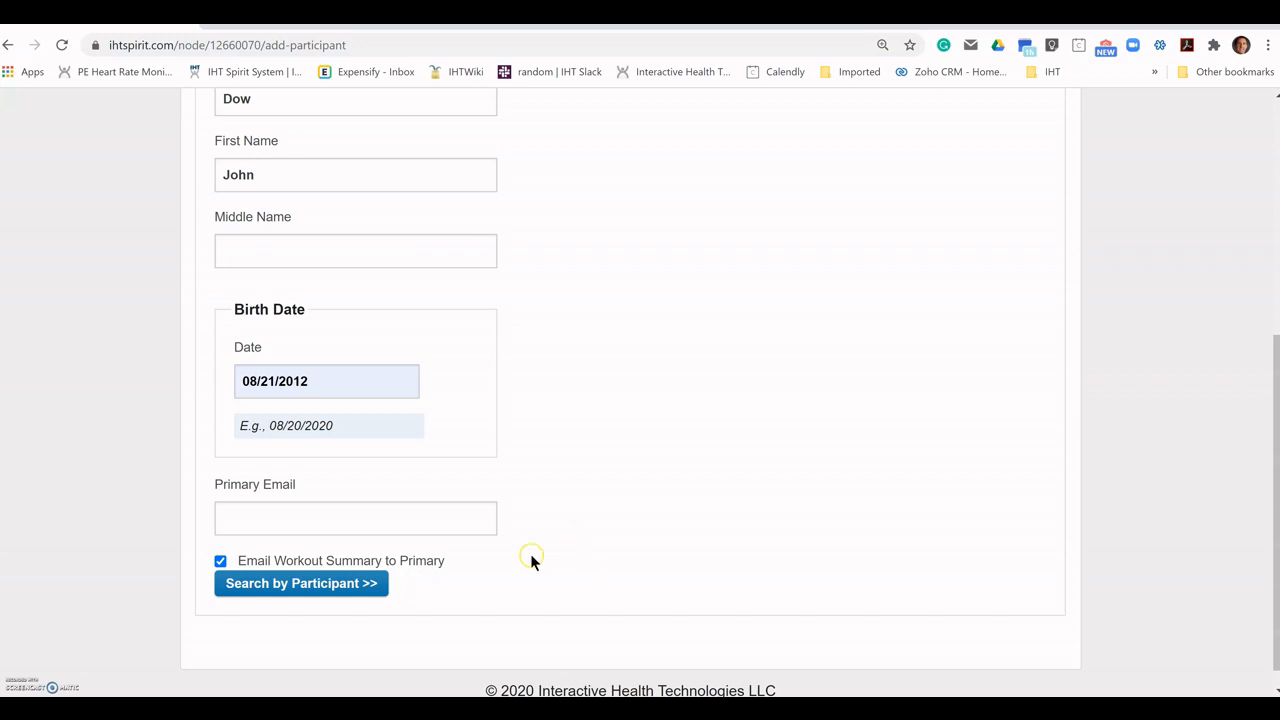
{"action": "left_click", "coordinate": [298, 589]}
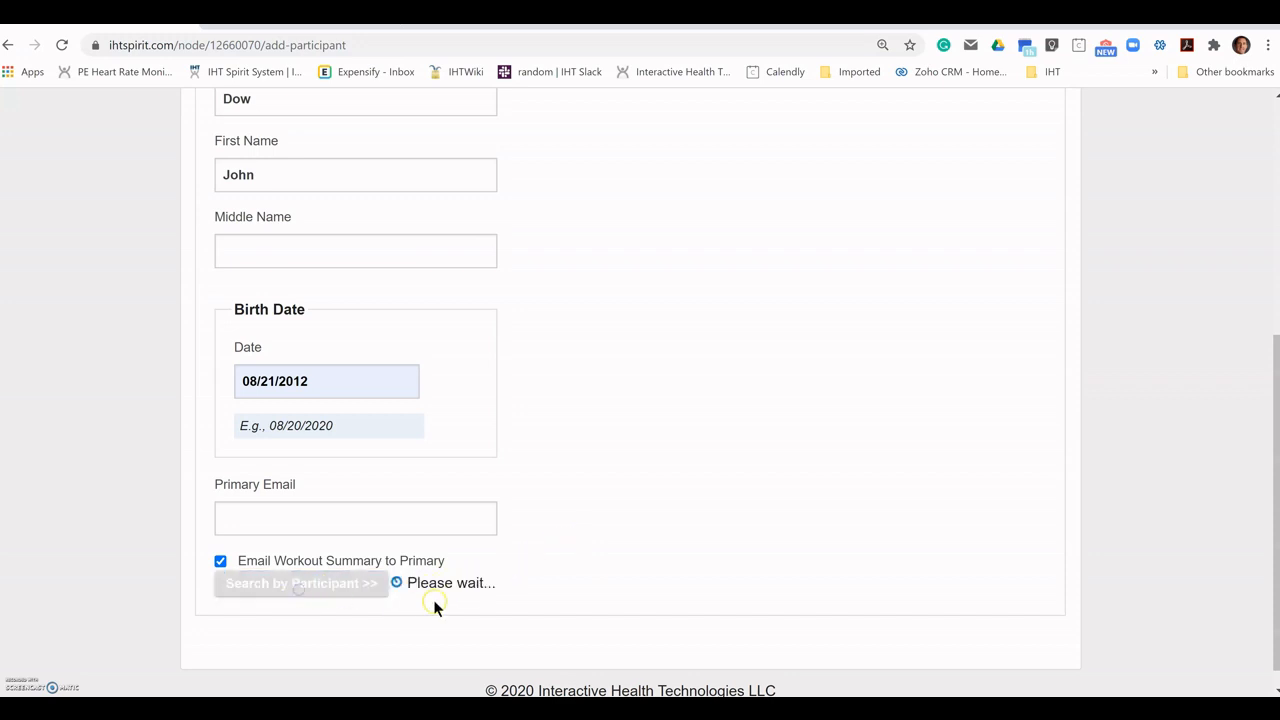
{"action": "left_click", "coordinate": [630, 553]}
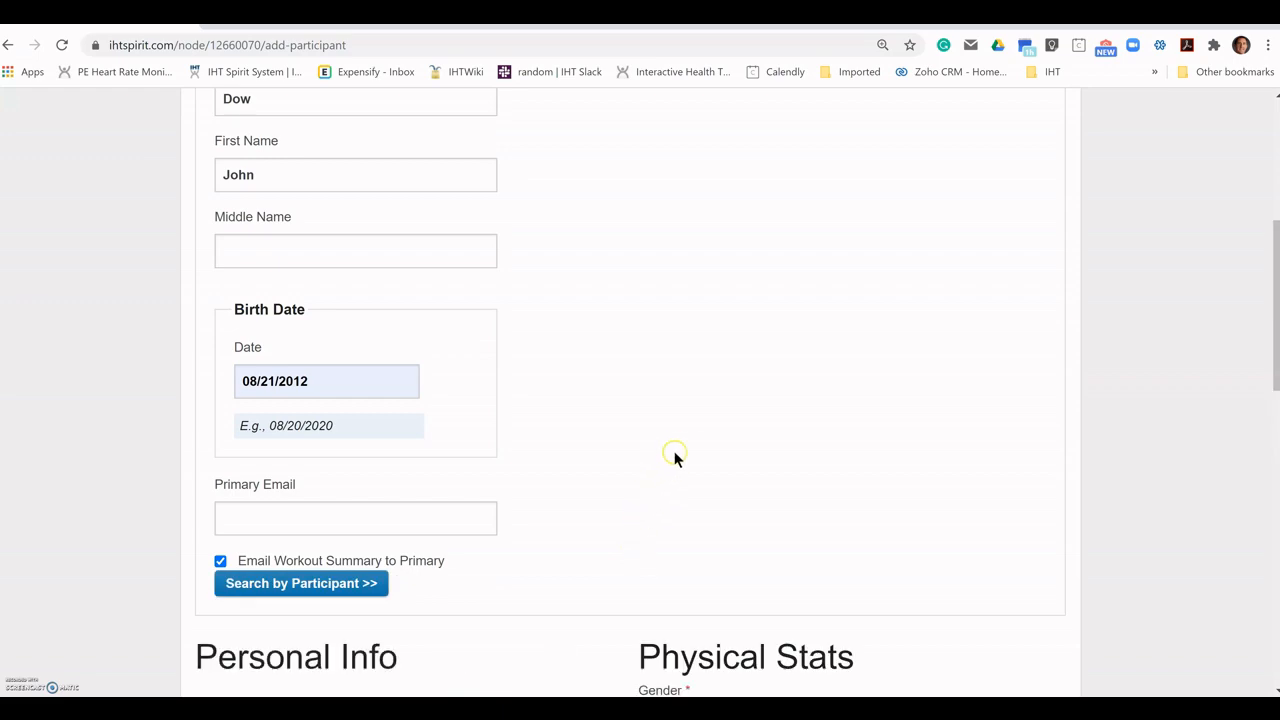
Set the participant's gender to Male in the physical stats
{"action": "scroll", "coordinate": [690, 425], "scroll_direction": "down", "scroll_amount": 4}
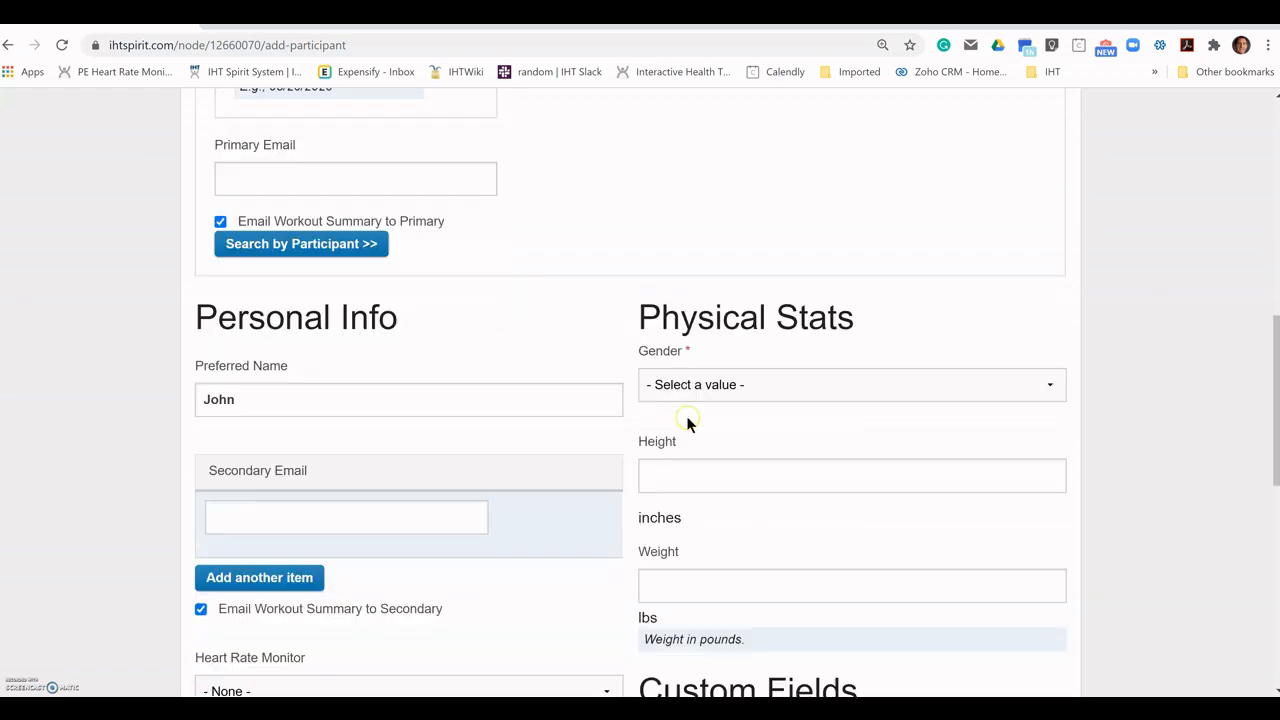
{"action": "scroll", "coordinate": [686, 423], "scroll_direction": "down", "scroll_amount": 2}
{"action": "scroll", "coordinate": [688, 423], "scroll_direction": "up", "scroll_amount": 1}
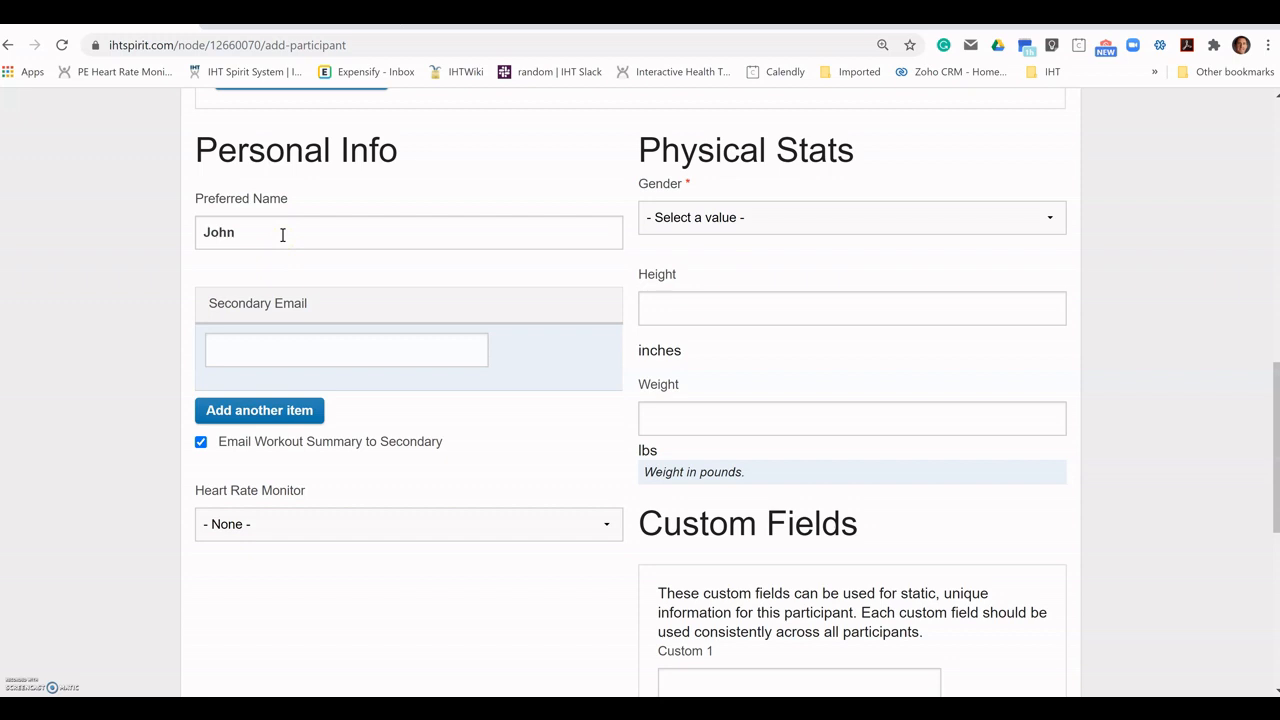
{"action": "left_click", "coordinate": [764, 222]}
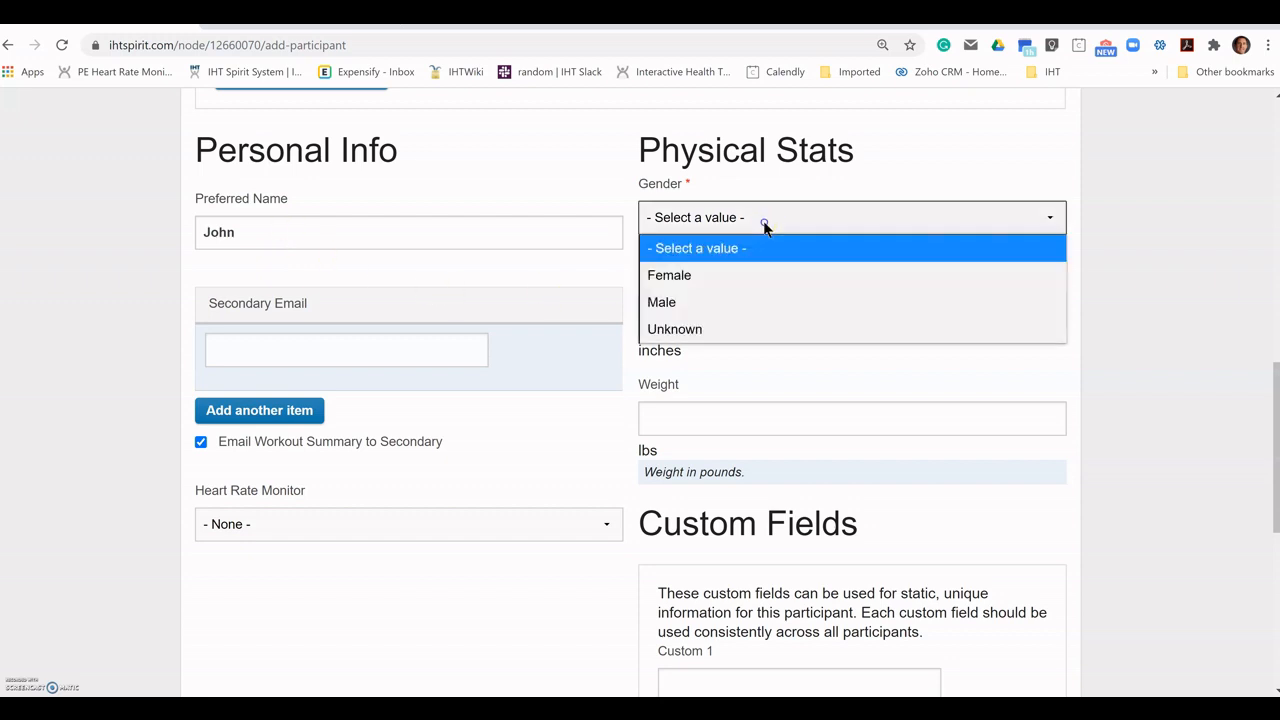
{"action": "left_click", "coordinate": [690, 304]}
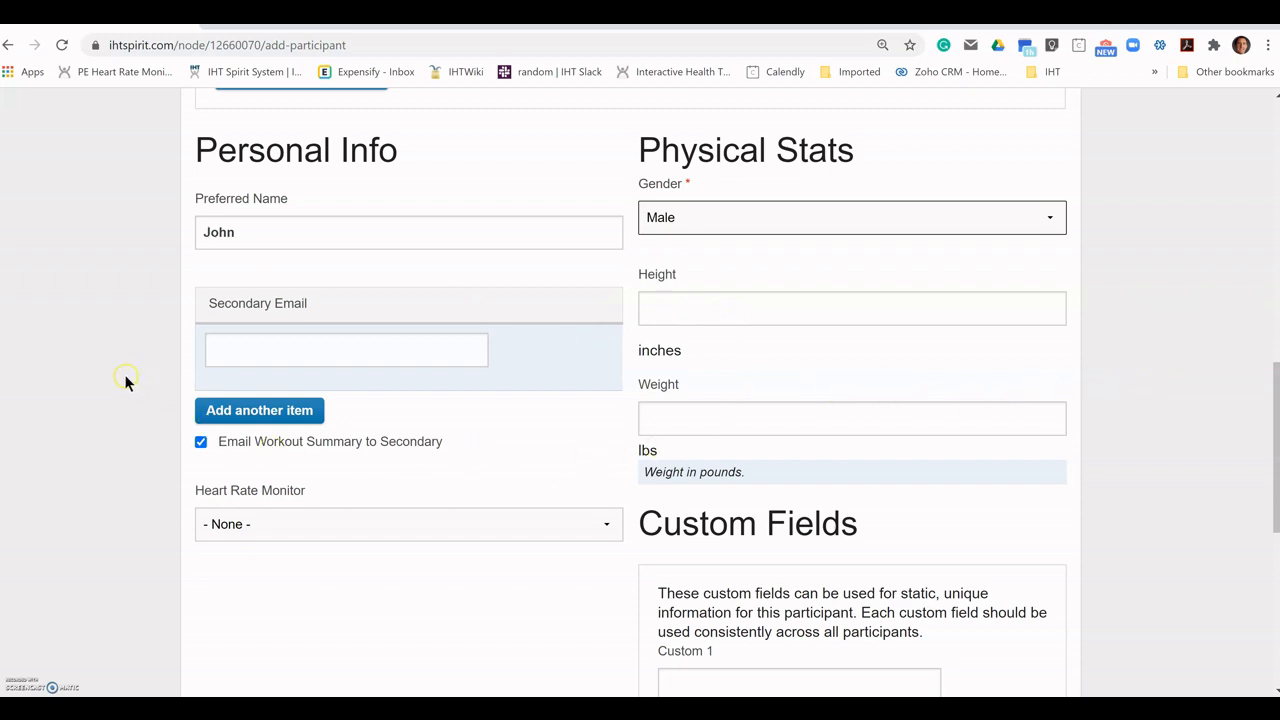
Assign heart rate monitor 11 - Blue to the participant and save the new record, leaving the secondary email blank
{"action": "left_click", "coordinate": [259, 357]}
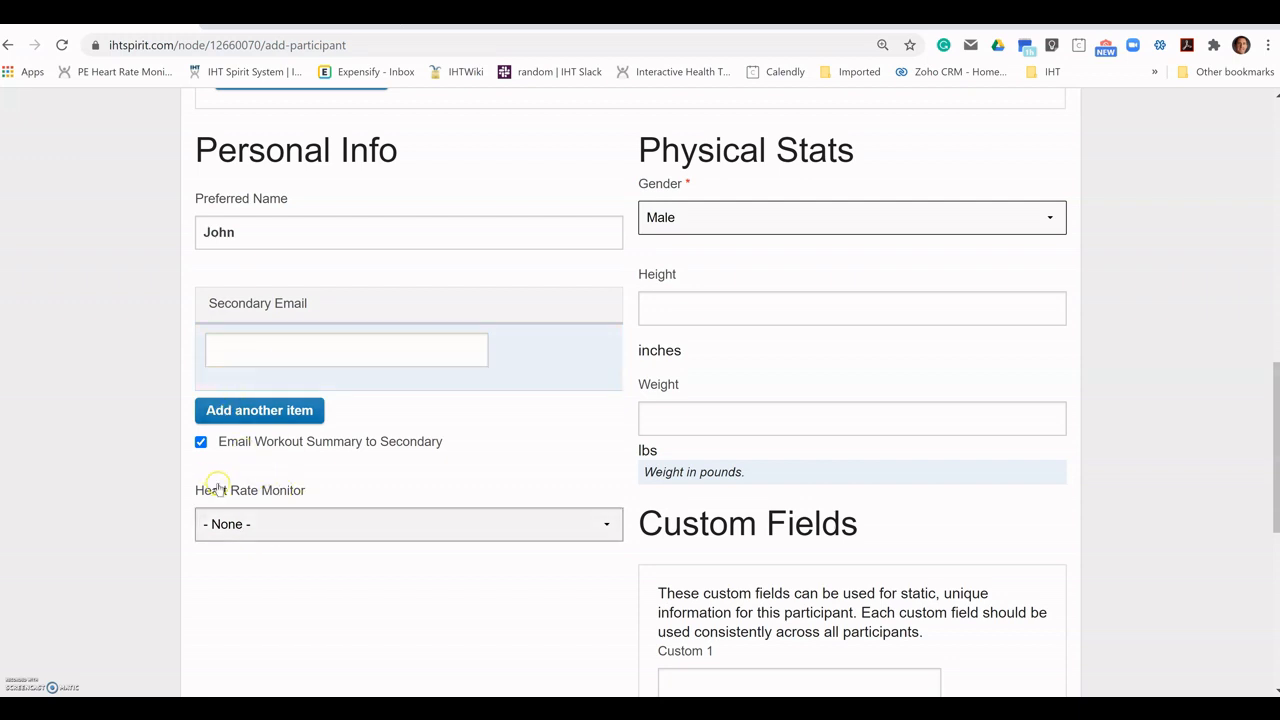
{"action": "left_click", "coordinate": [302, 526]}
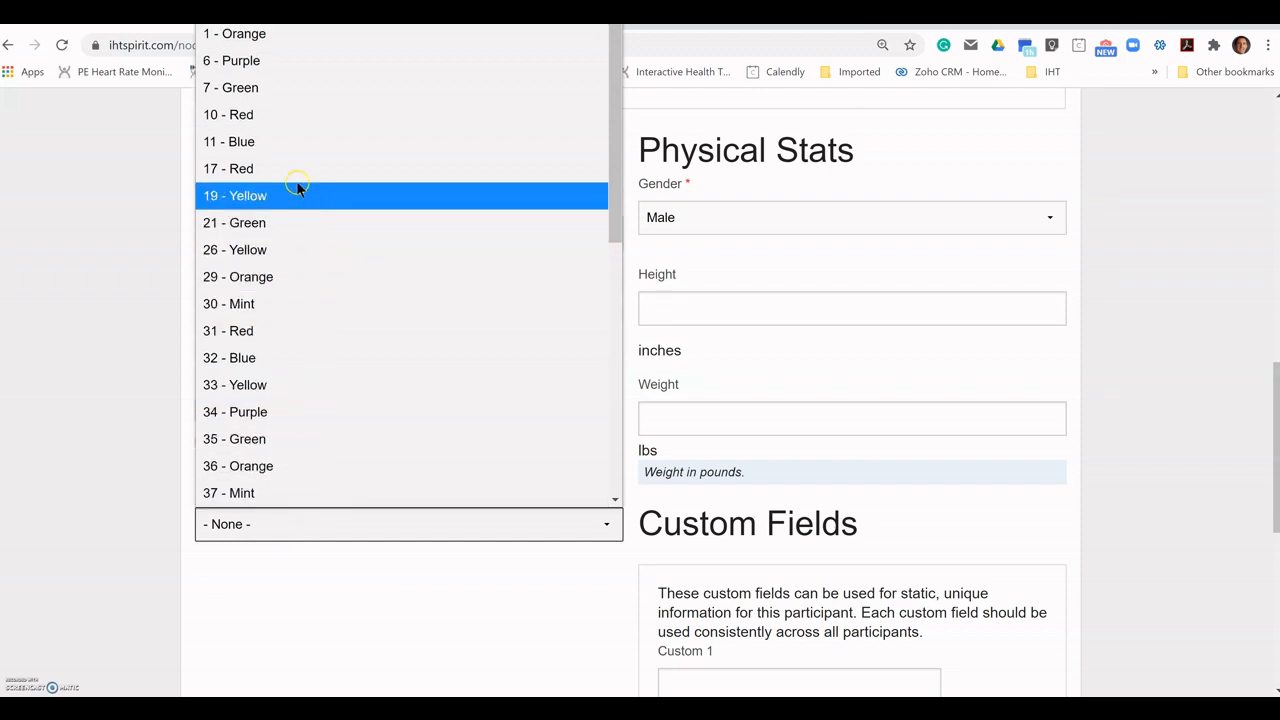
{"action": "left_click", "coordinate": [252, 149]}
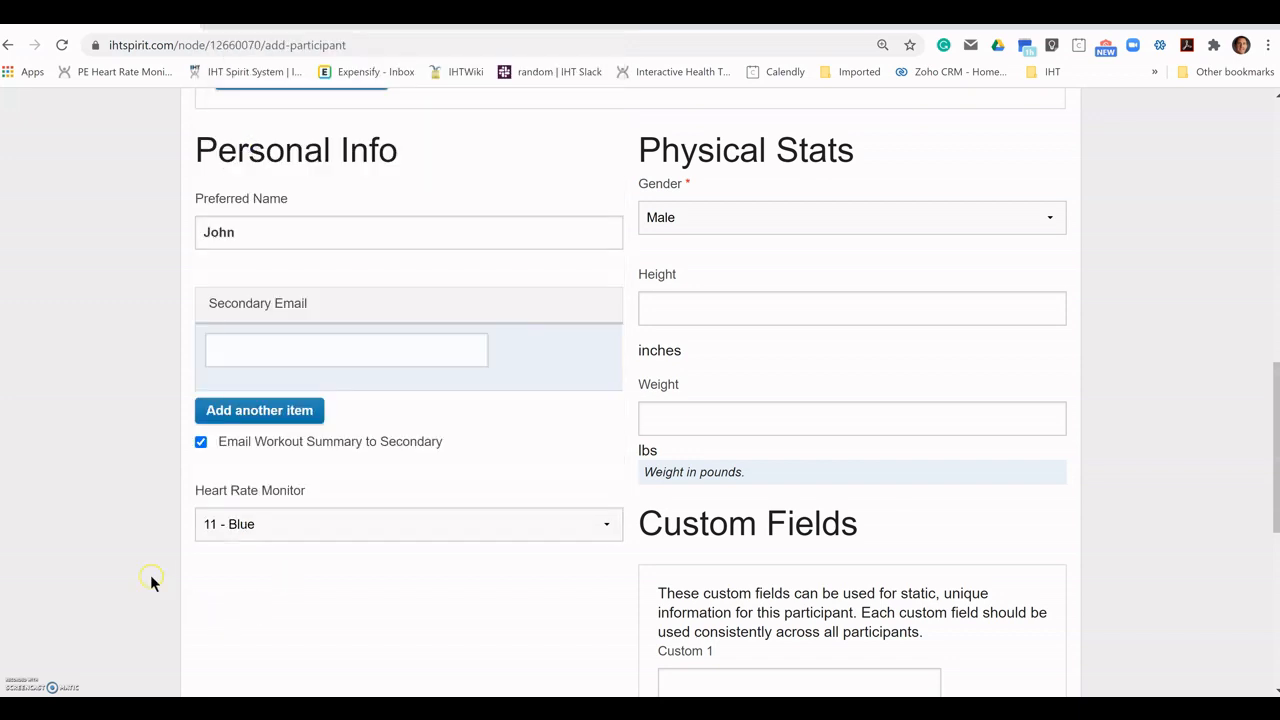
{"action": "scroll", "coordinate": [155, 560], "scroll_direction": "down", "scroll_amount": 2}
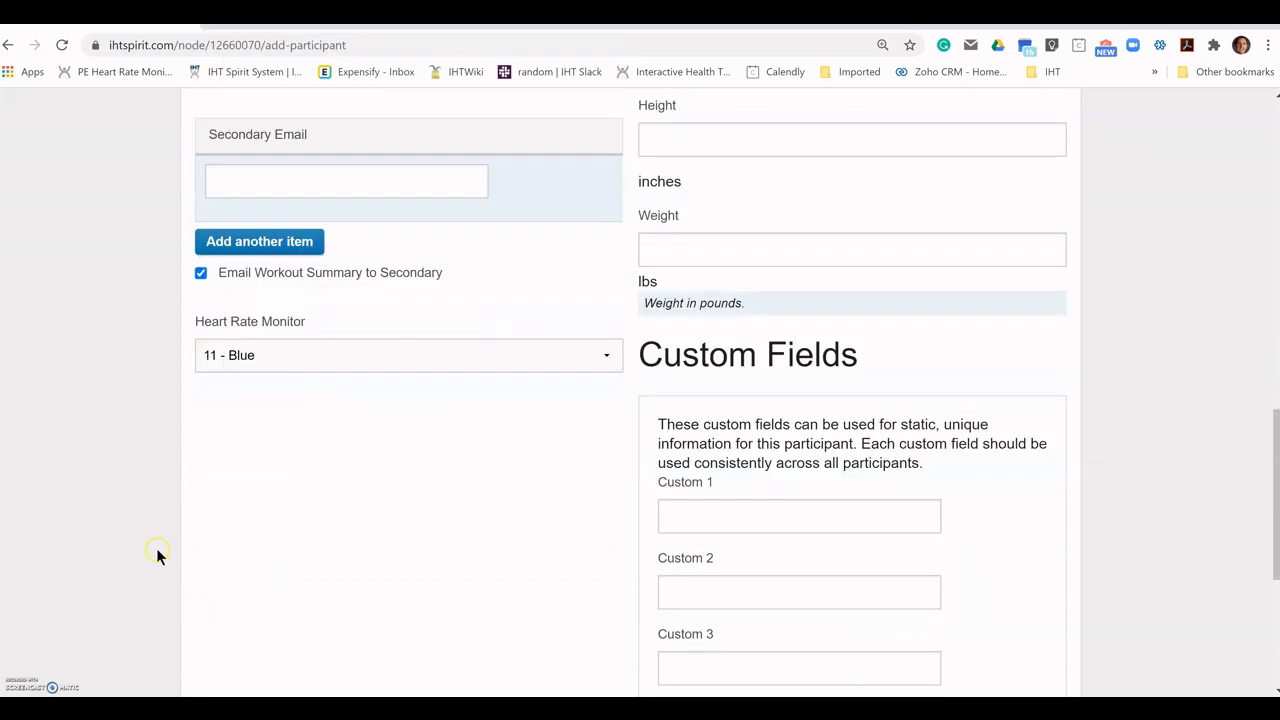
{"action": "scroll", "coordinate": [270, 520], "scroll_direction": "down", "scroll_amount": 4}
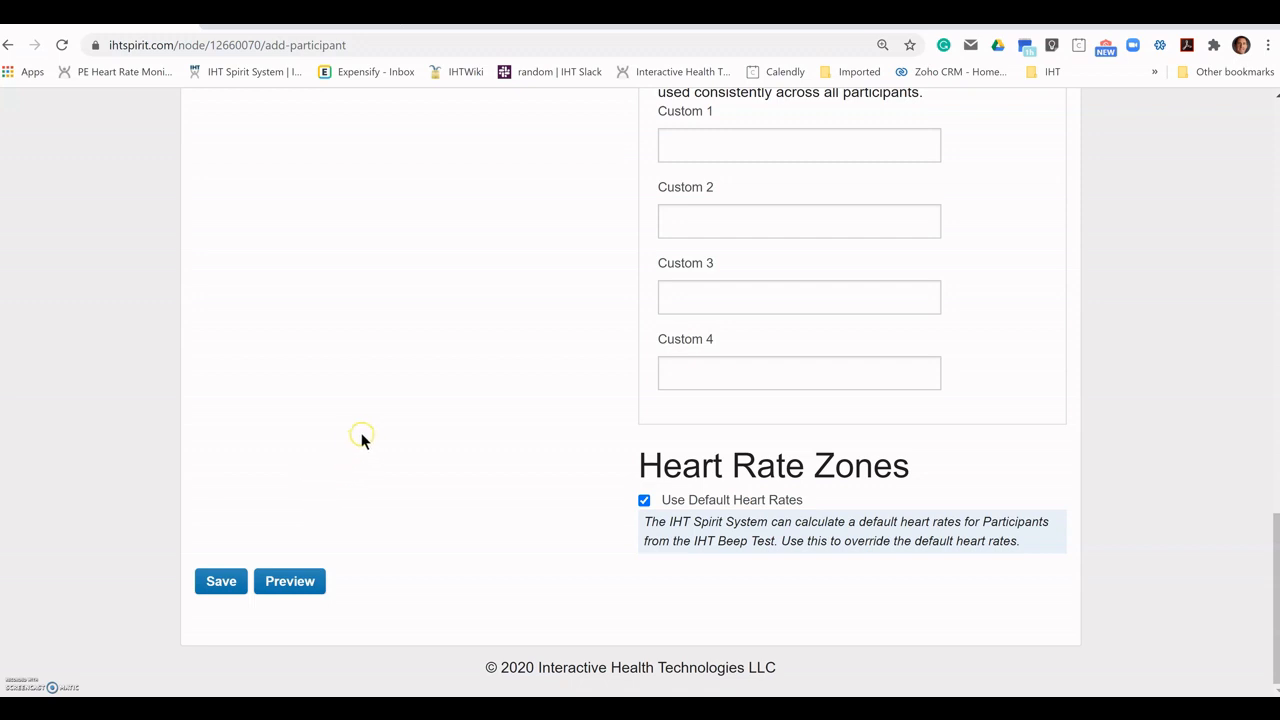
{"action": "left_click", "coordinate": [221, 581]}
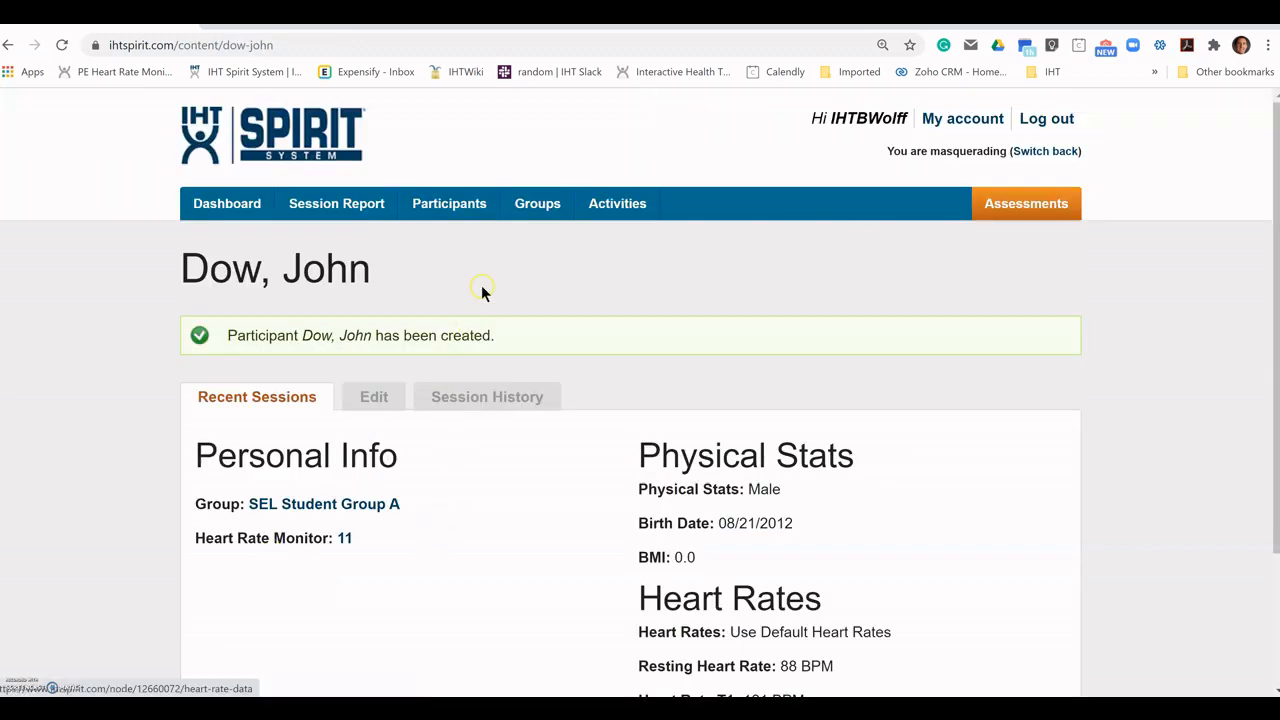
Return to the participant list of SEL Student Group A to check the newly added participant's entry
{"action": "left_click", "coordinate": [546, 204]}
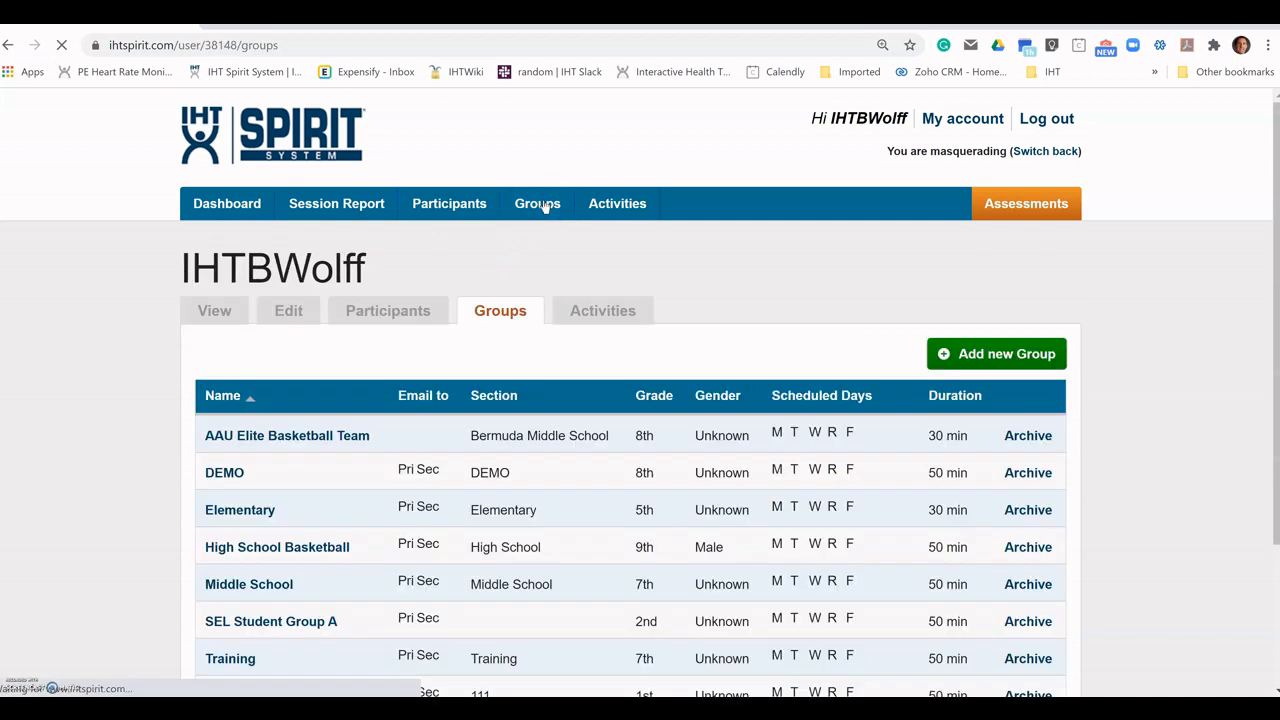
{"action": "left_click", "coordinate": [266, 624]}
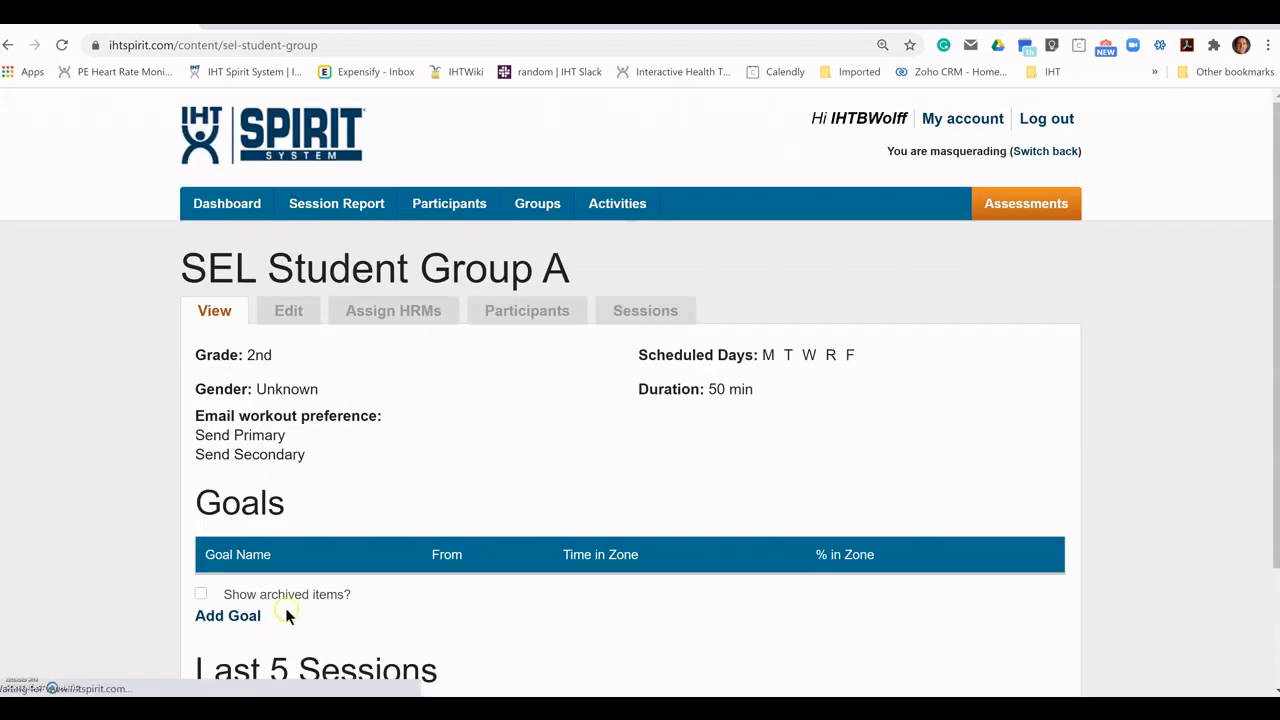
{"action": "left_click", "coordinate": [546, 313]}
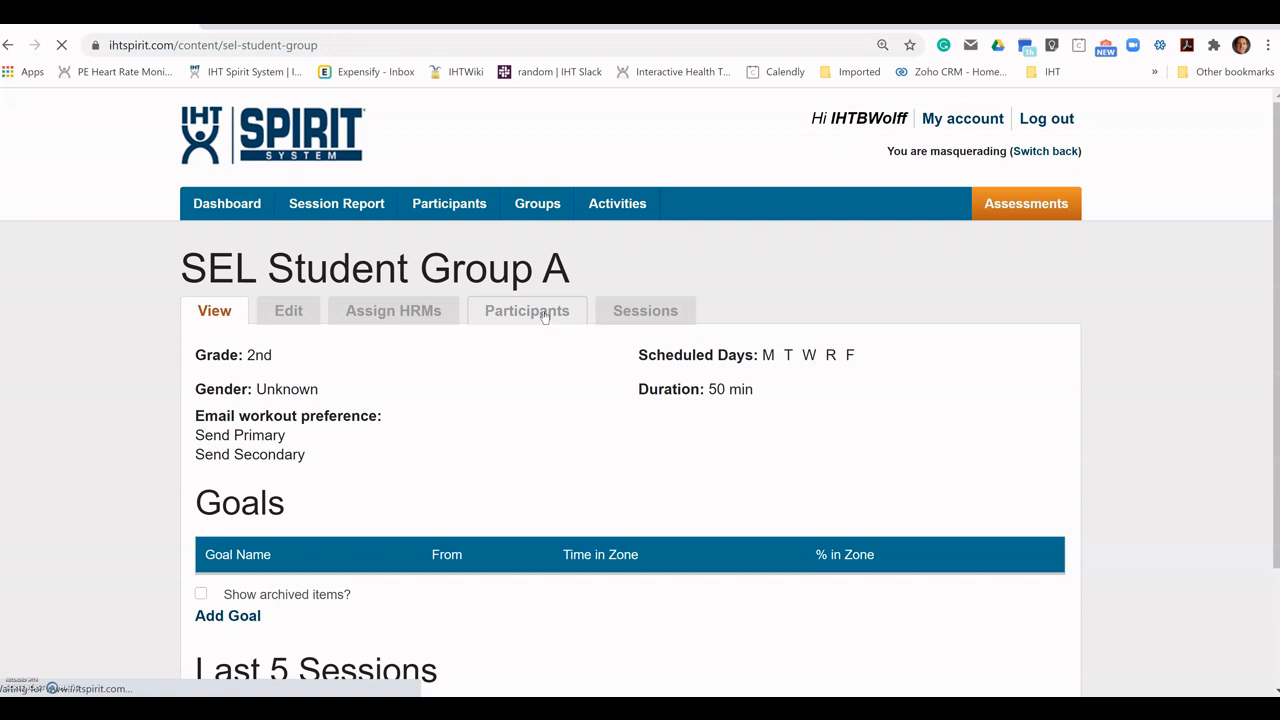
{"action": "scroll", "coordinate": [544, 321], "scroll_direction": "down", "scroll_amount": 1}
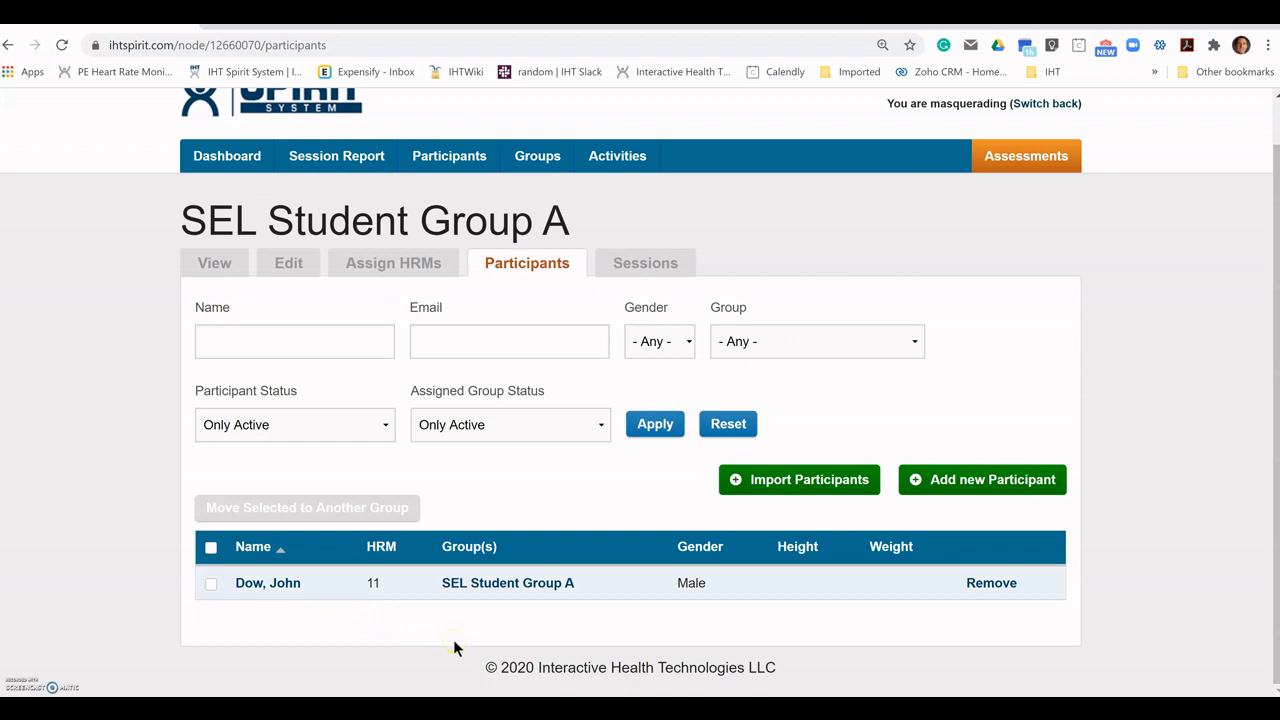
{"action": "left_click", "coordinate": [993, 493]}
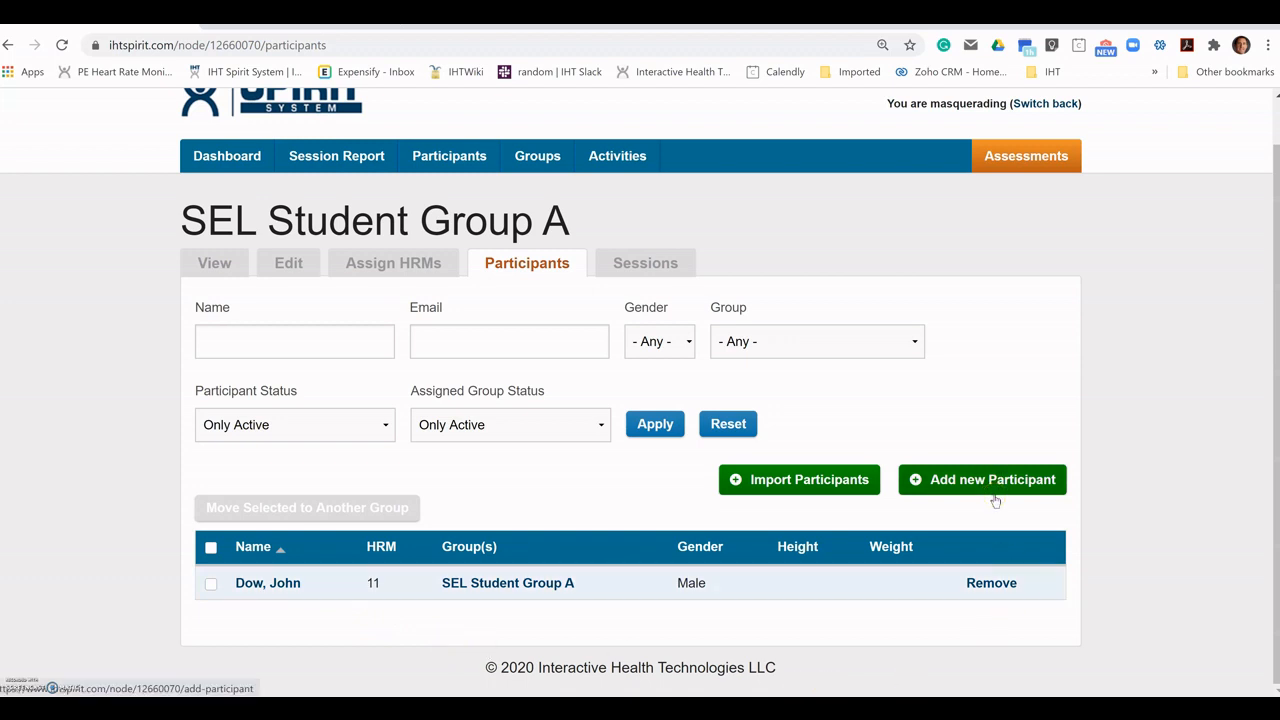